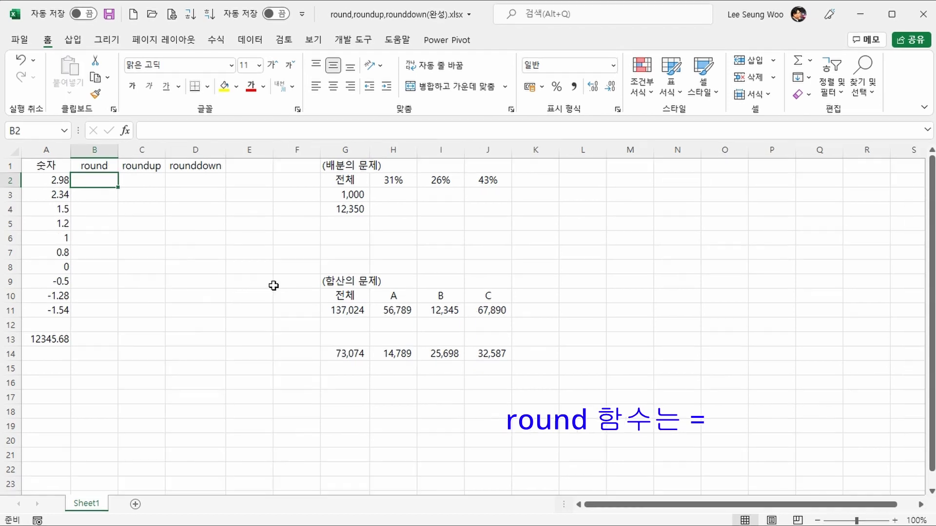
Enter =ROUND(A2,0) in cell B2 to round the first number to a whole number.
{"action": "type", "text": "="}
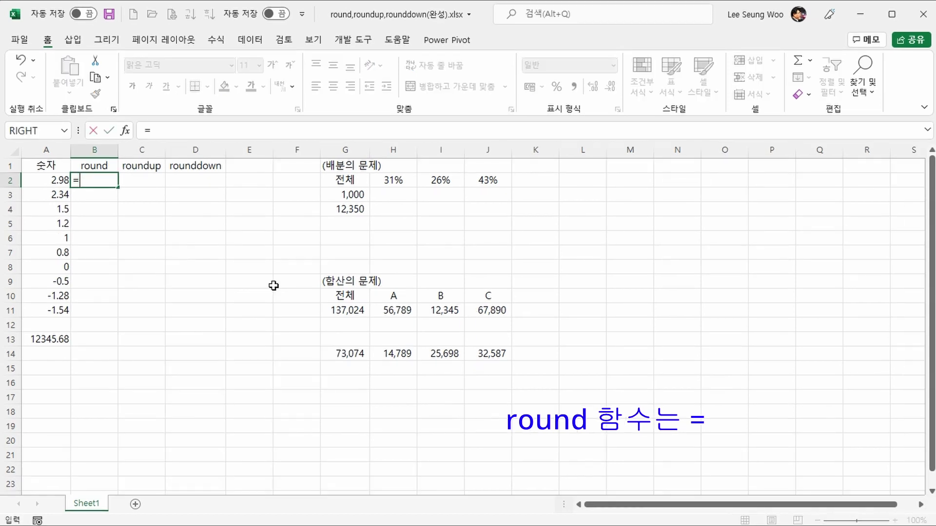
{"action": "type", "text": "rou"}
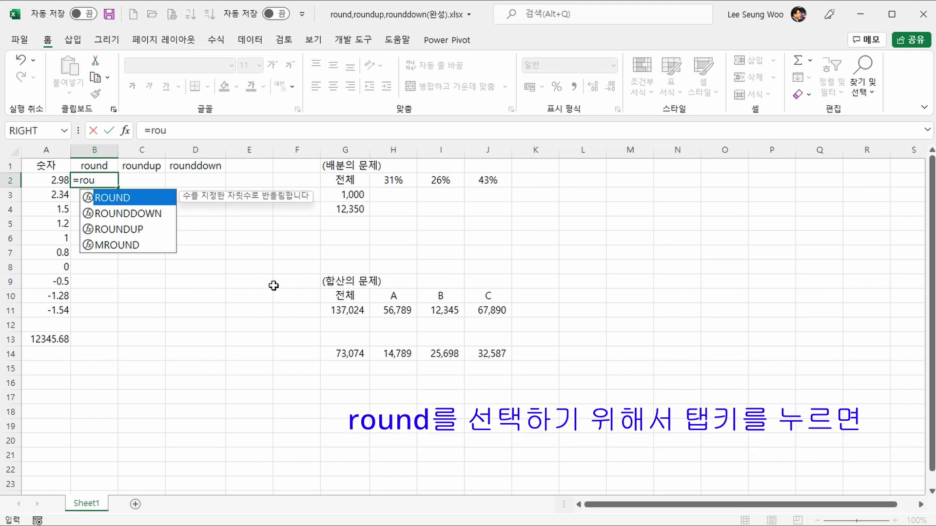
{"action": "key", "text": "Tab"}
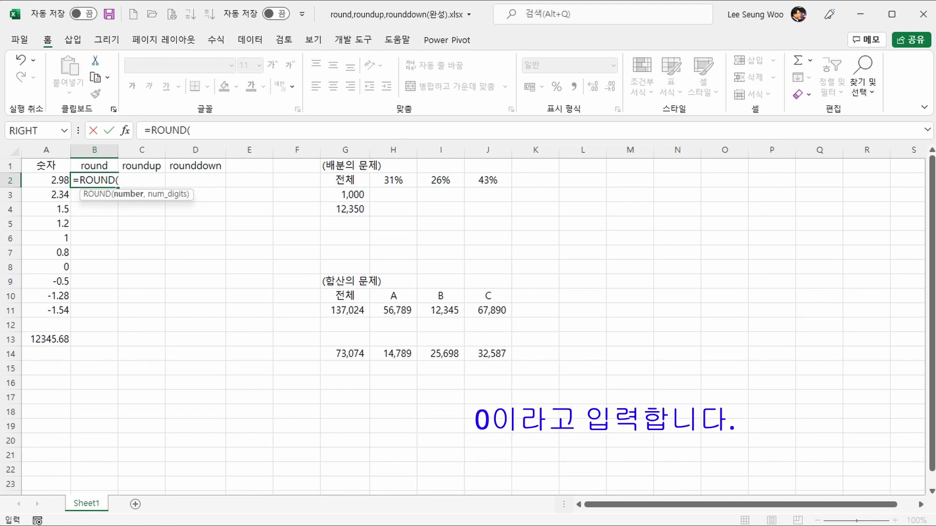
{"action": "left_click", "coordinate": [58, 186]}
{"action": "type", "text": ",0"}
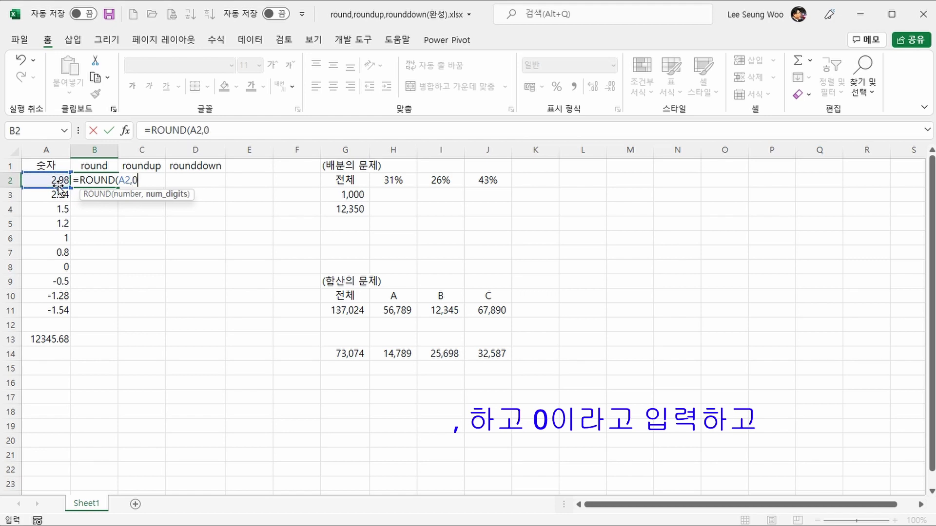
{"action": "type", "text": ")"}
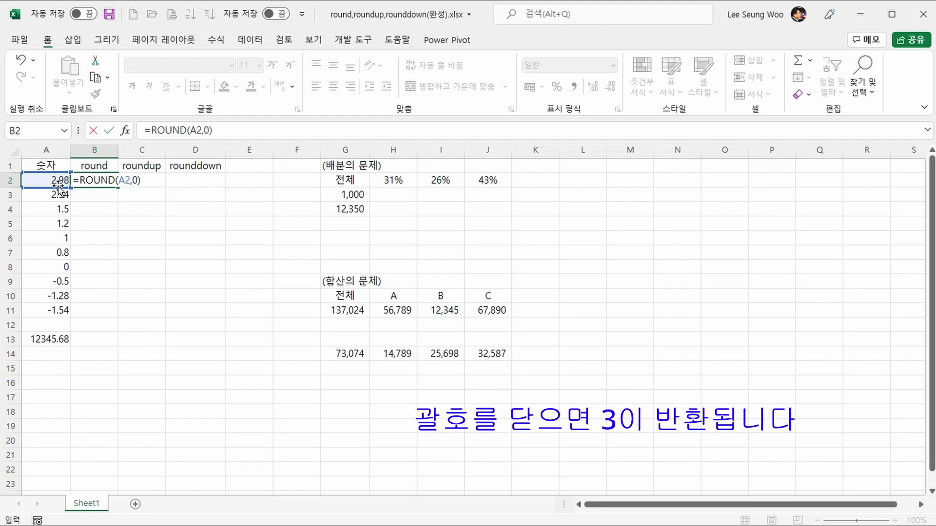
{"action": "key", "text": "Return"}
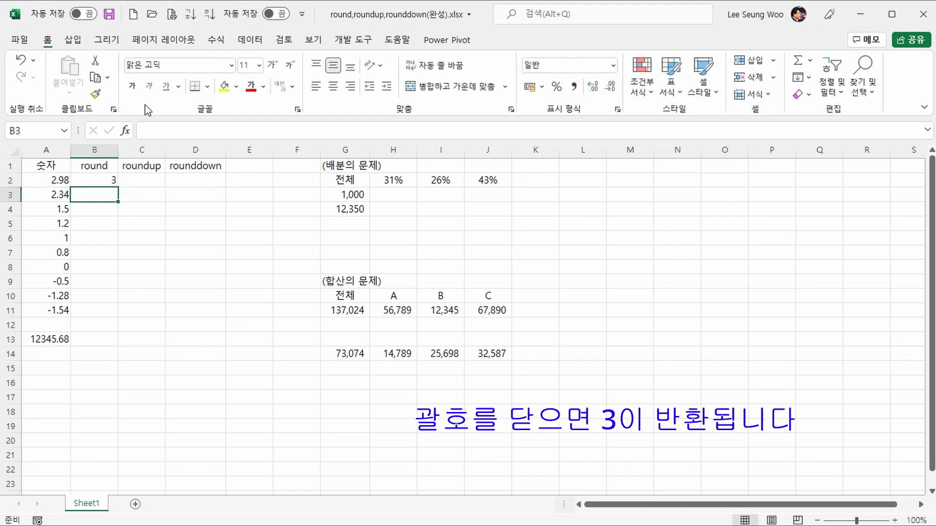
Lock the column reference in B2's formula as $A2 and copy the formula across to C2 and D2.
{"action": "left_click", "coordinate": [91, 178]}
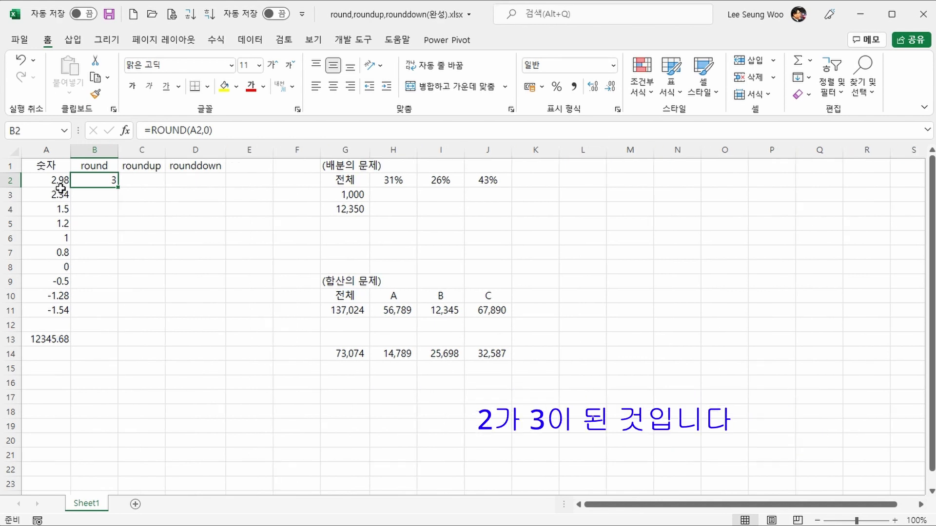
{"action": "left_click", "coordinate": [193, 135]}
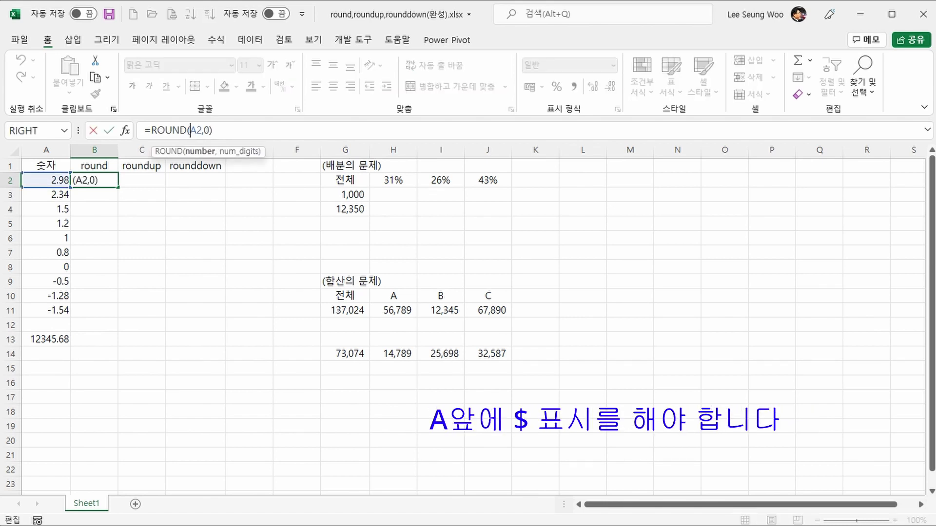
{"action": "type", "text": "$"}
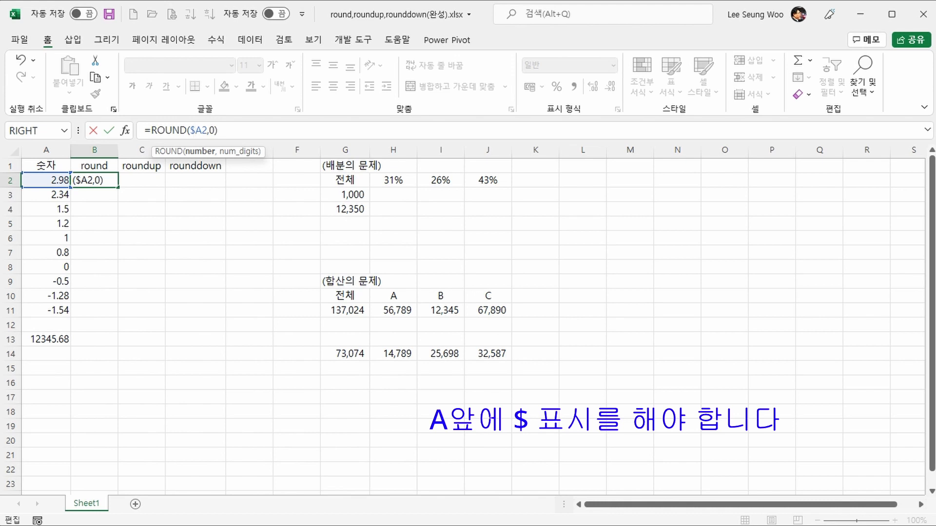
{"action": "key", "text": "Return"}
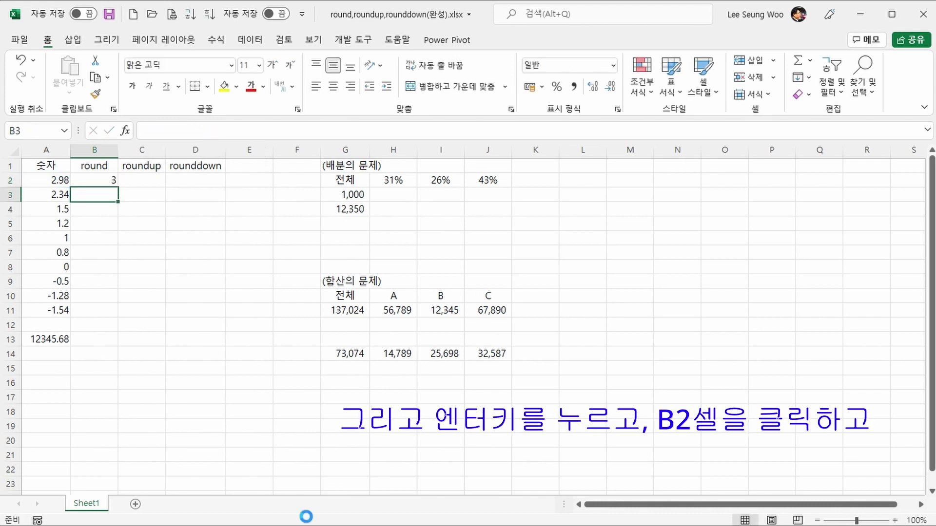
{"action": "left_click", "coordinate": [92, 181]}
{"action": "left_click_drag", "start_coordinate": [119, 189], "coordinate": [215, 190]}
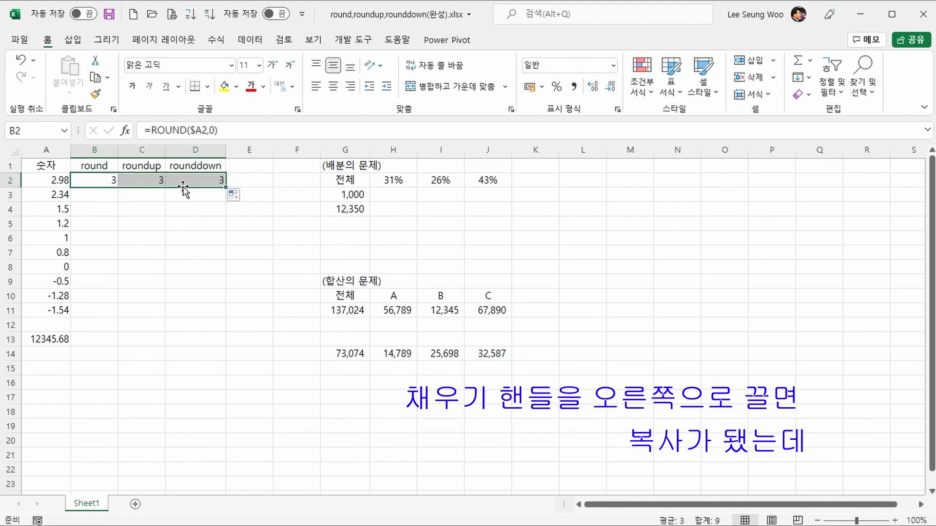
Change the function in cell C2 to ROUNDUP, keeping the arguments $A2 and 0.
{"action": "left_click", "coordinate": [159, 183]}
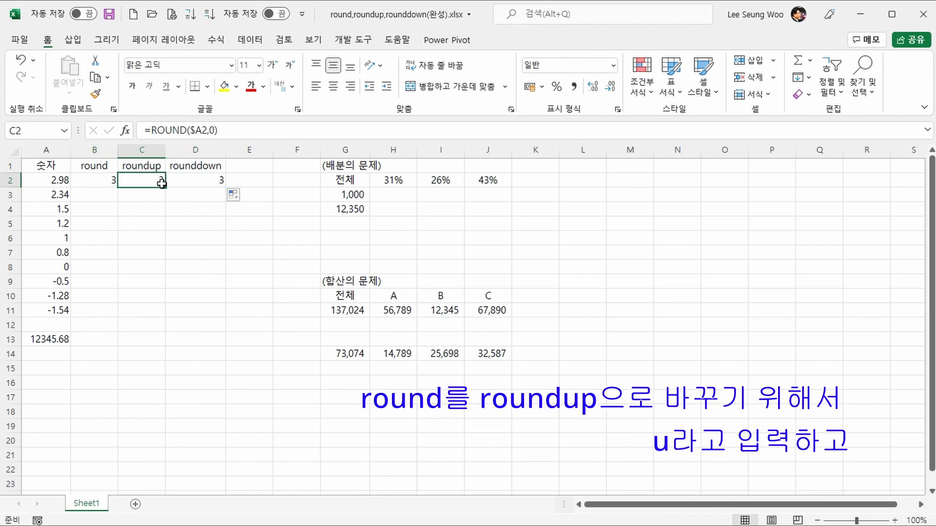
{"action": "left_click", "coordinate": [187, 131]}
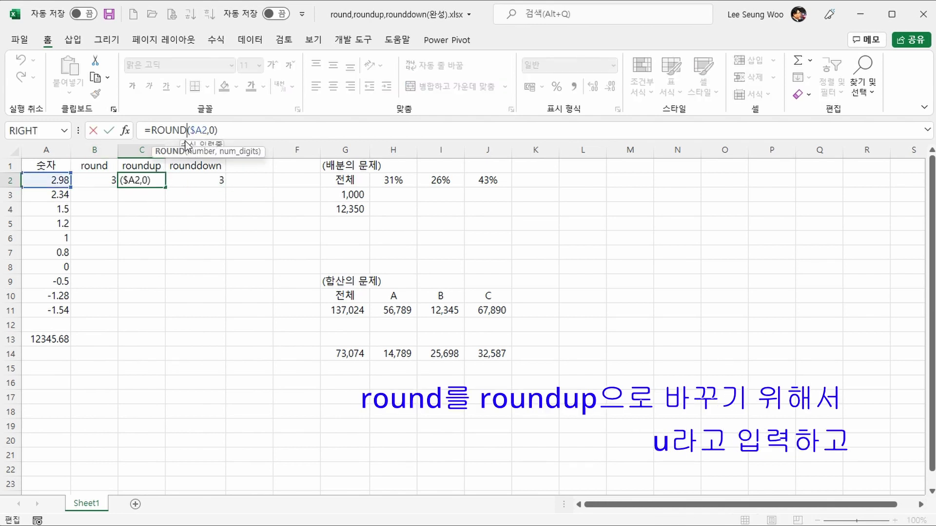
{"action": "type", "text": "u"}
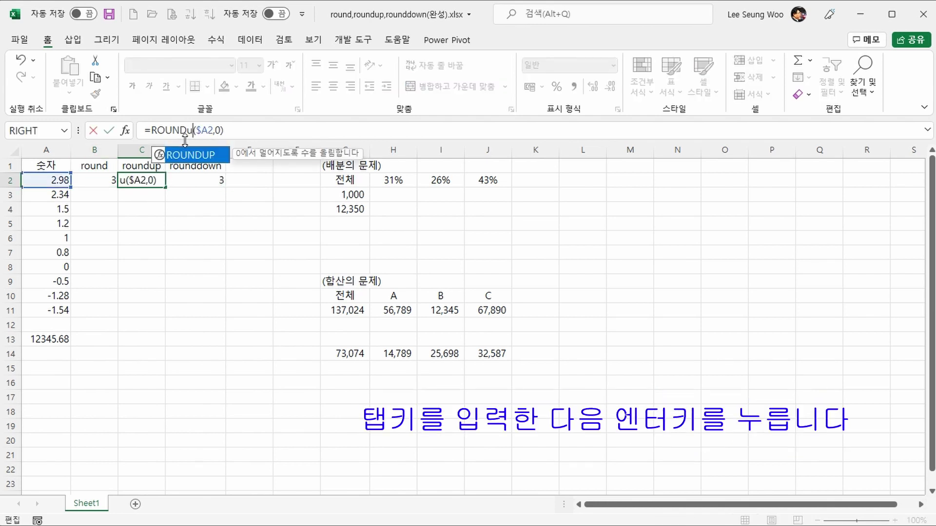
{"action": "key", "text": "Tab"}
{"action": "key", "text": "Return"}
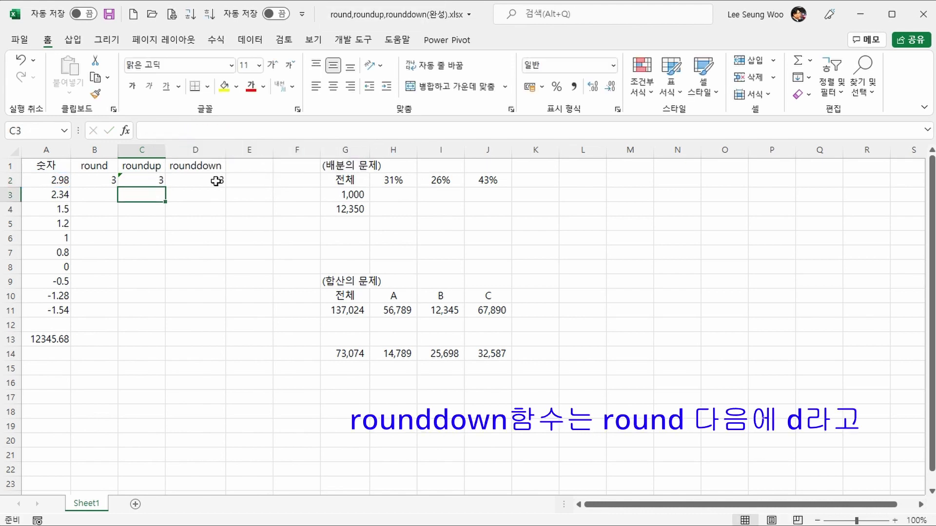
Change the function in cell D2 to ROUNDDOWN, keeping the arguments $A2 and 0.
{"action": "left_click", "coordinate": [217, 181]}
{"action": "left_click", "coordinate": [185, 130]}
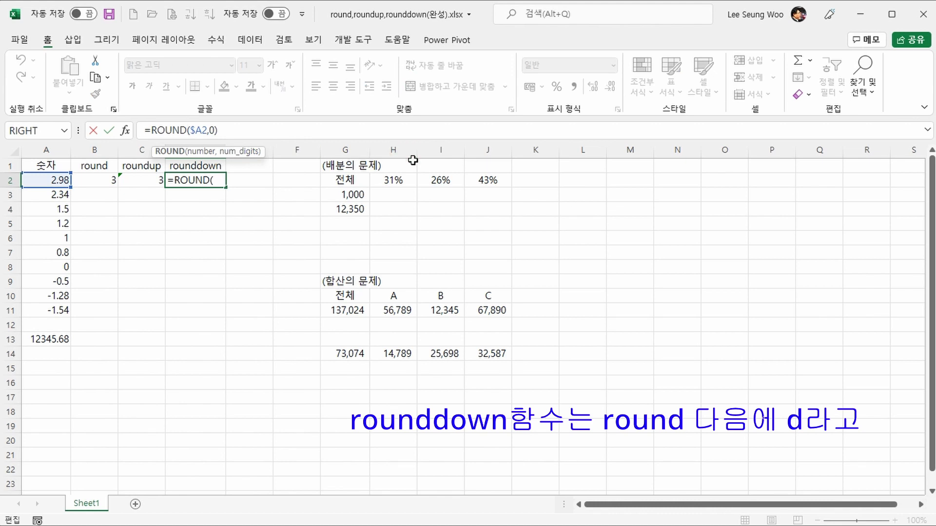
{"action": "type", "text": "d"}
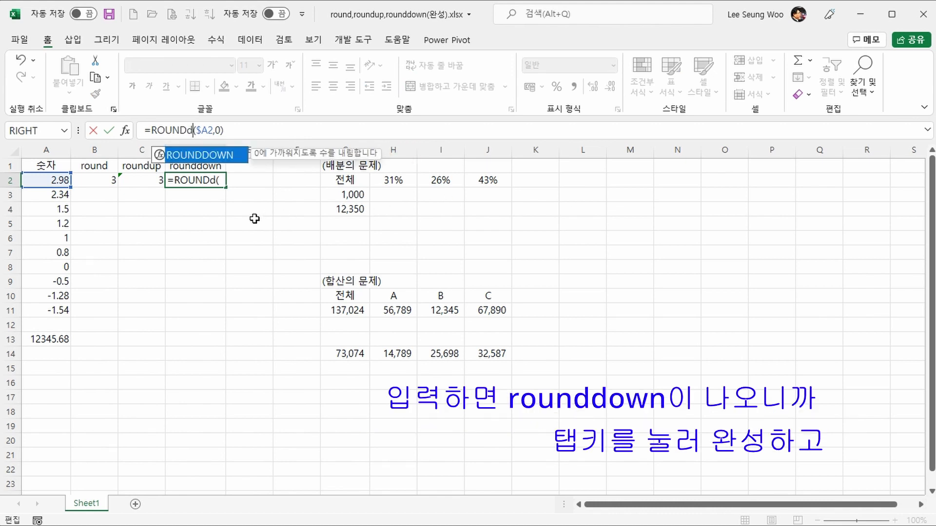
{"action": "key", "text": "Tab"}
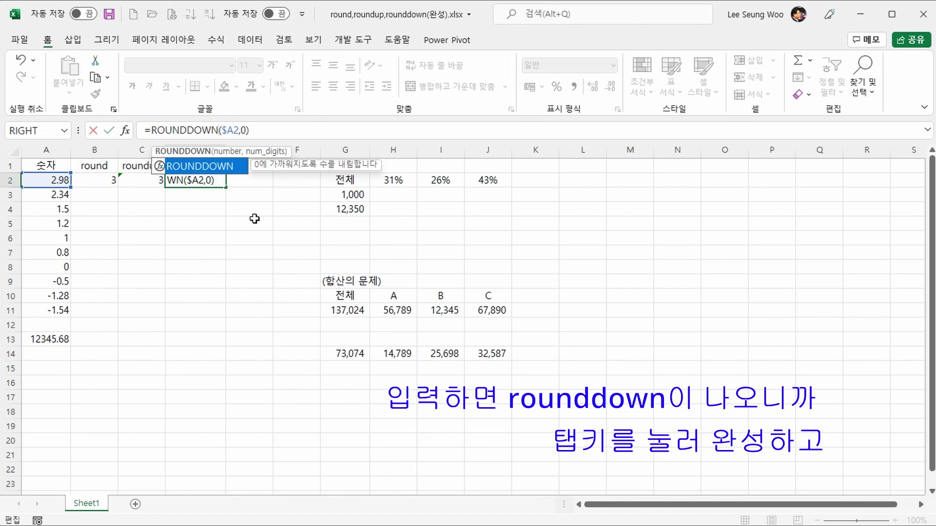
{"action": "key", "text": "Return"}
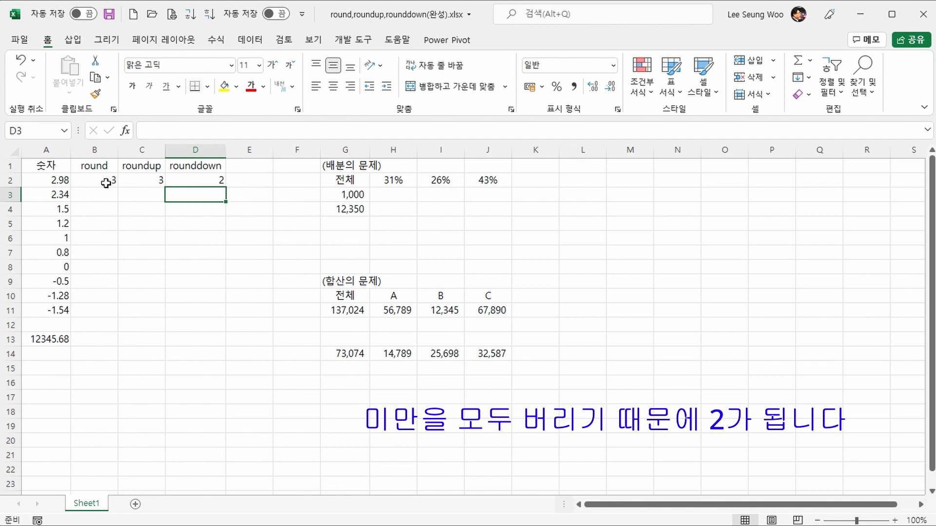
Fill the B2:D2 formulas down to row 11 and check the results in rows 3 and 9.
{"action": "left_click_drag", "start_coordinate": [106, 181], "coordinate": [221, 182]}
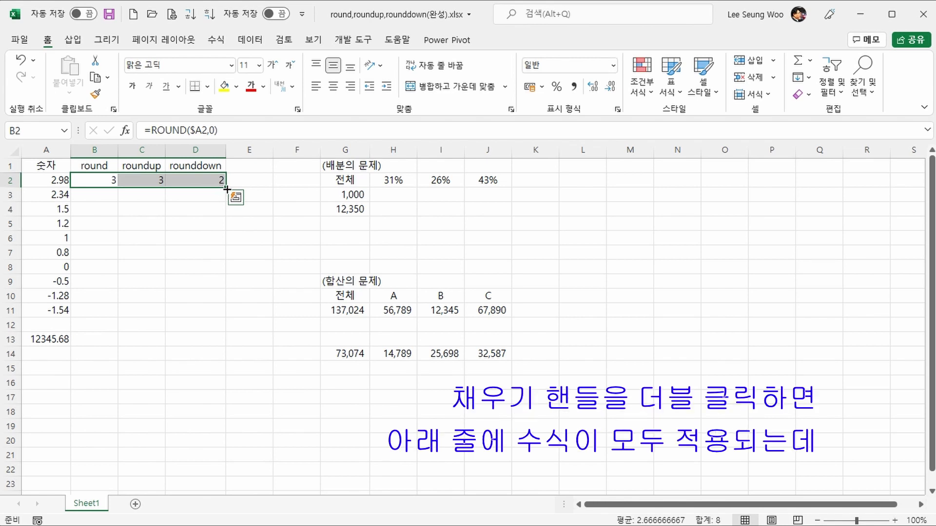
{"action": "double_click", "coordinate": [226, 189]}
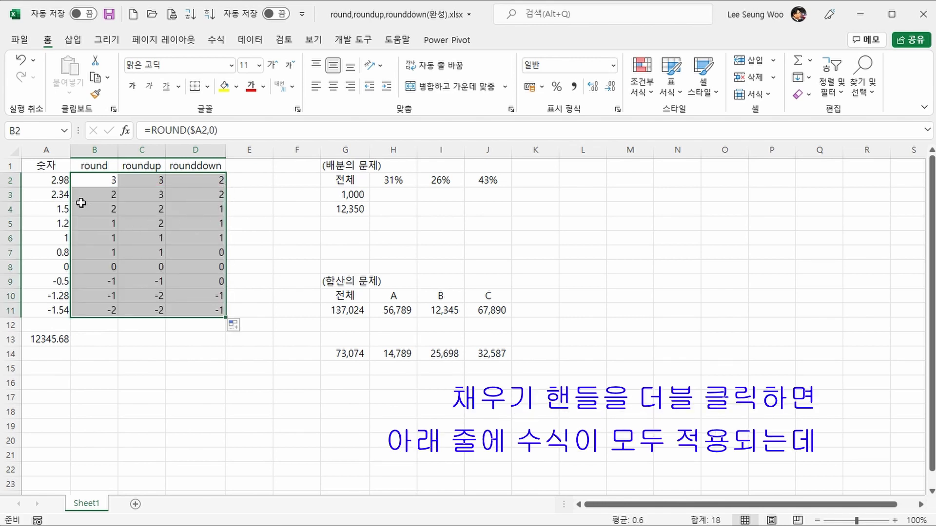
{"action": "left_click", "coordinate": [109, 201]}
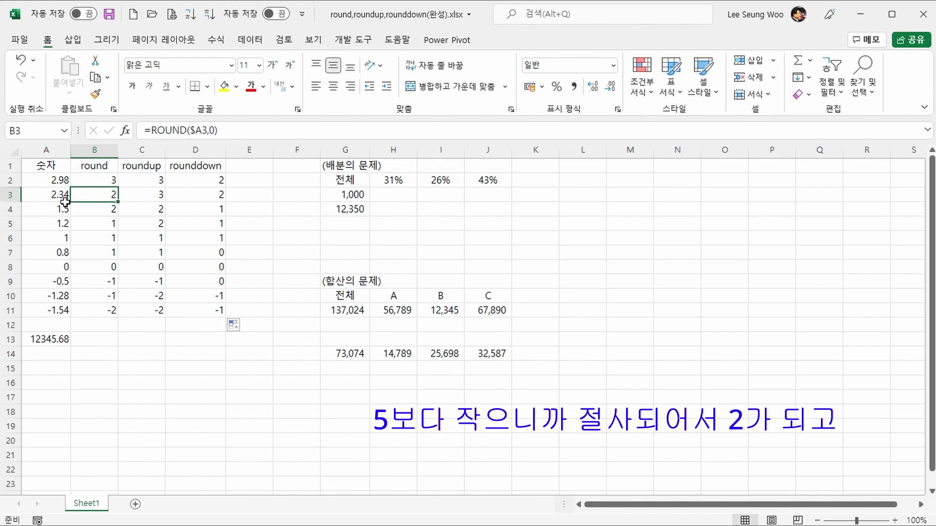
{"action": "left_click", "coordinate": [139, 197]}
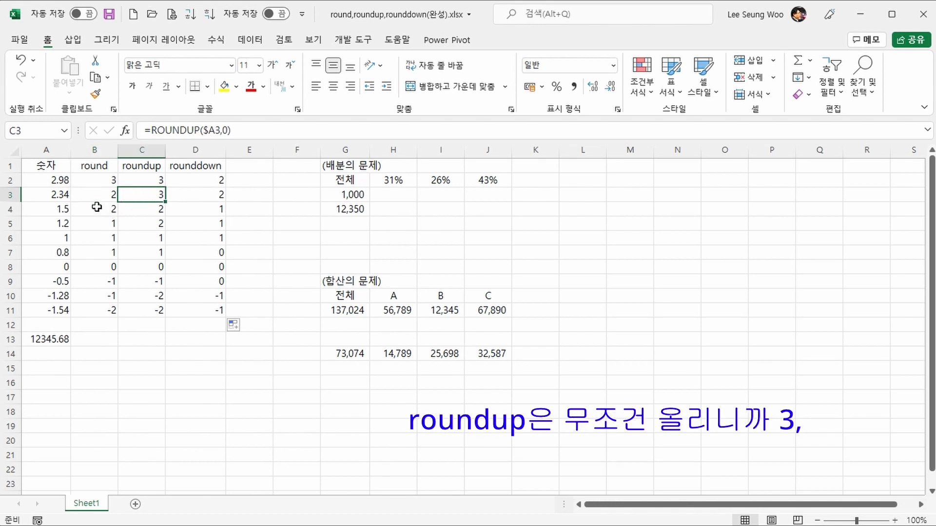
{"action": "left_click", "coordinate": [191, 193]}
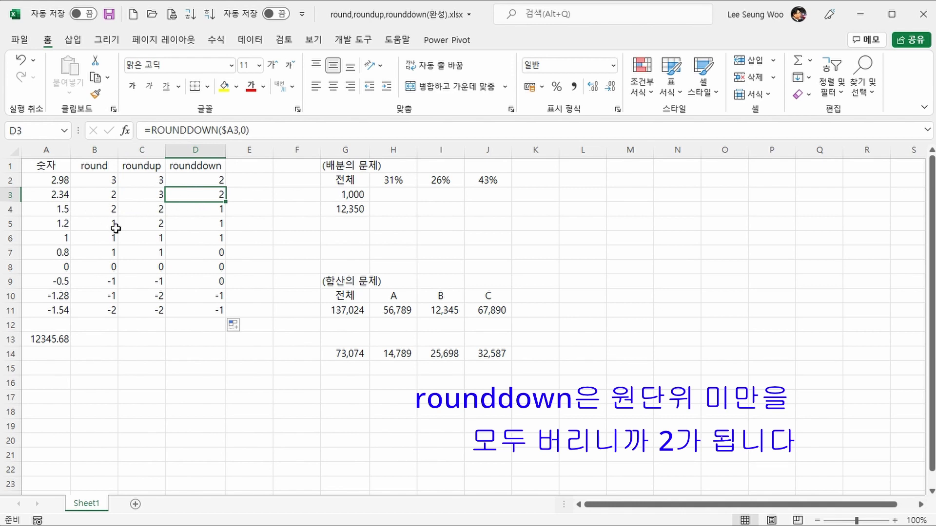
{"action": "left_click", "coordinate": [100, 281]}
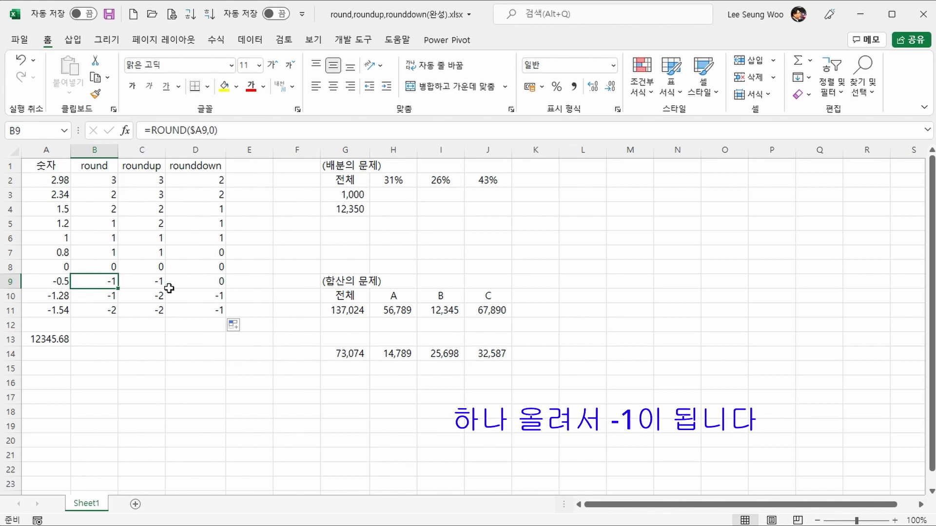
{"action": "left_click", "coordinate": [150, 280]}
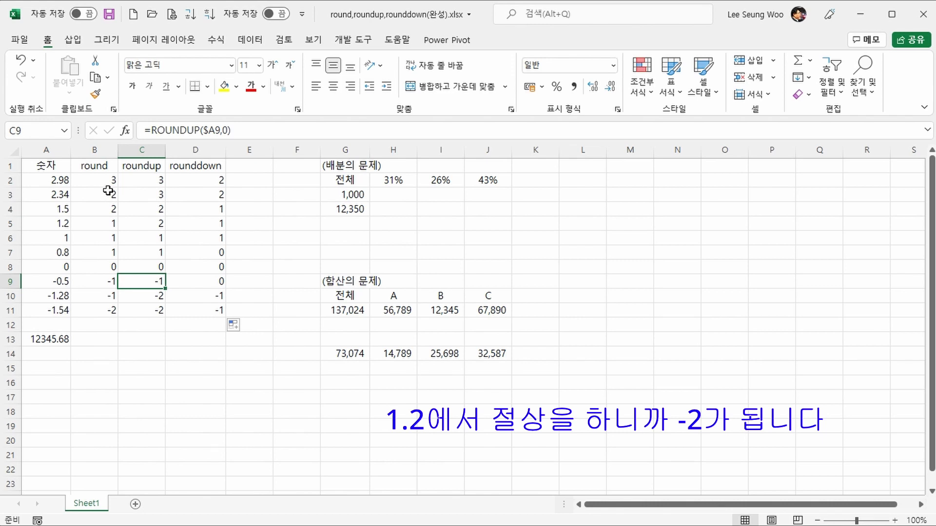
Replace every ",0" with ",1" in the formulas of B2:D11, and check the results in B2 and D2.
{"action": "left_click_drag", "start_coordinate": [108, 178], "coordinate": [192, 304]}
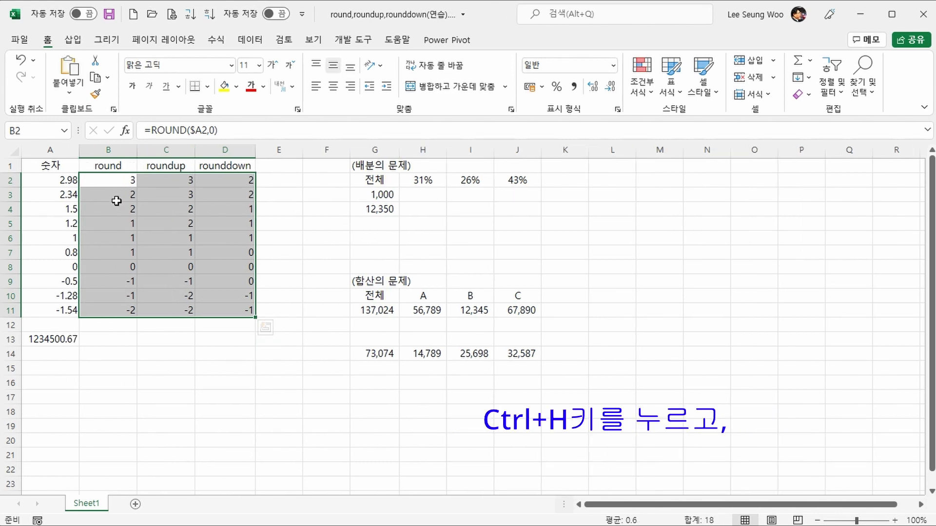
{"action": "key", "text": "ctrl+h"}
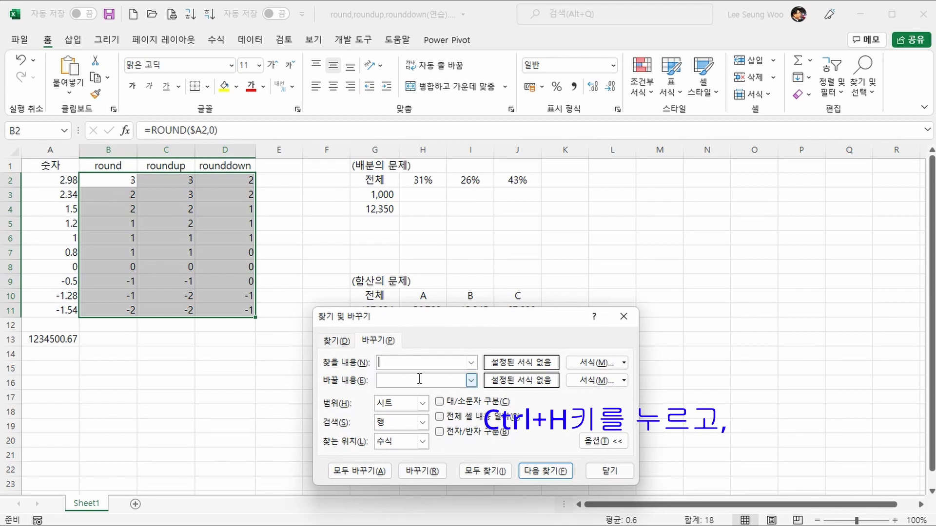
{"action": "type", "text": ",0"}
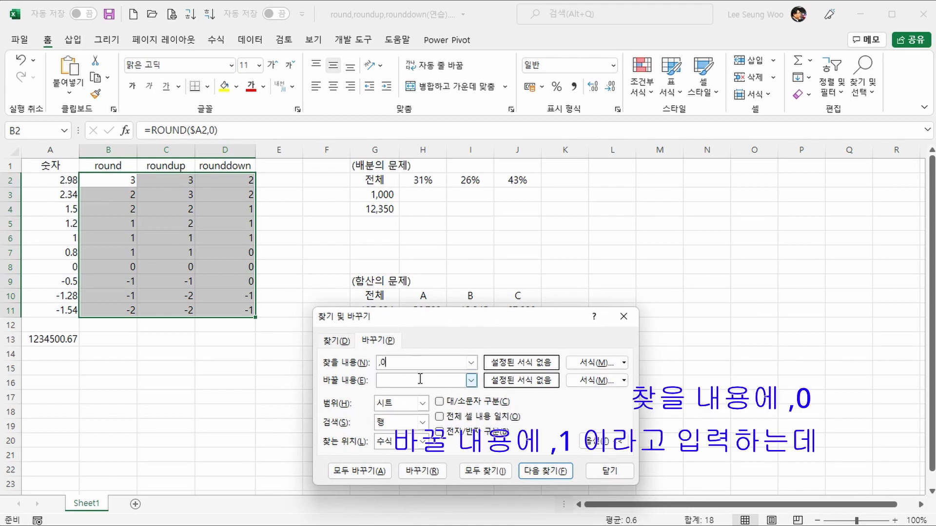
{"action": "left_click", "coordinate": [420, 379]}
{"action": "type", "text": ",1"}
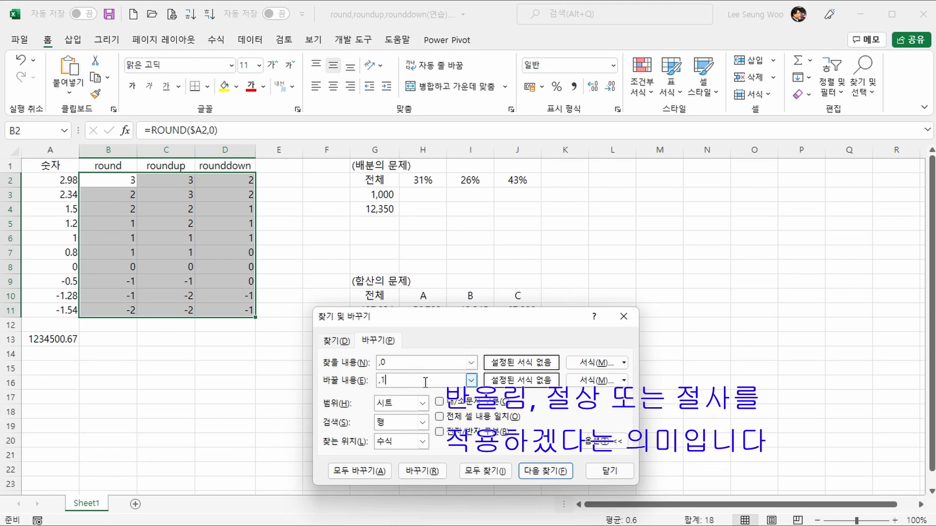
{"action": "left_click", "coordinate": [359, 471]}
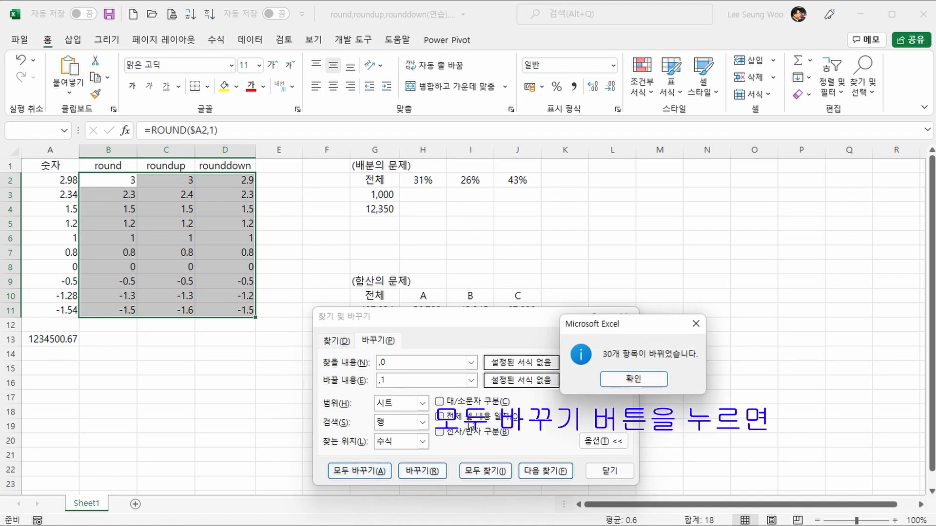
{"action": "left_click", "coordinate": [652, 382]}
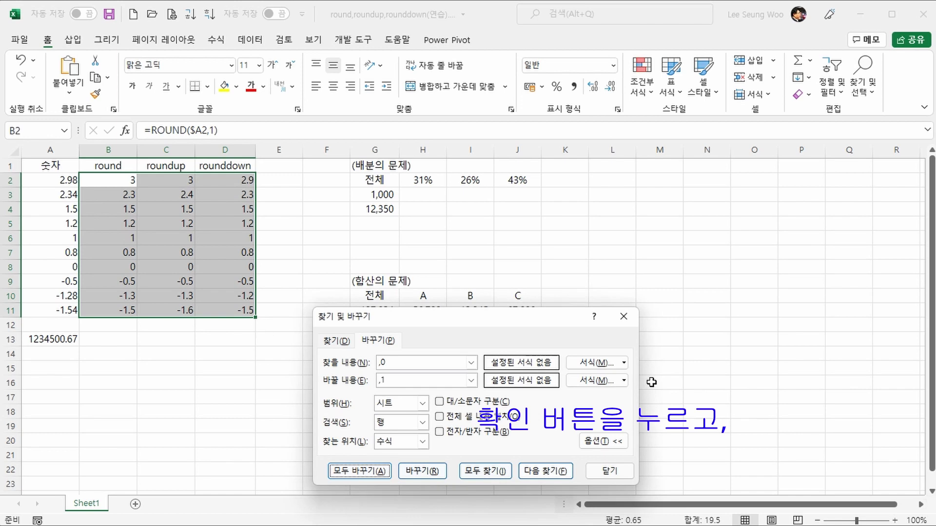
{"action": "left_click", "coordinate": [628, 471]}
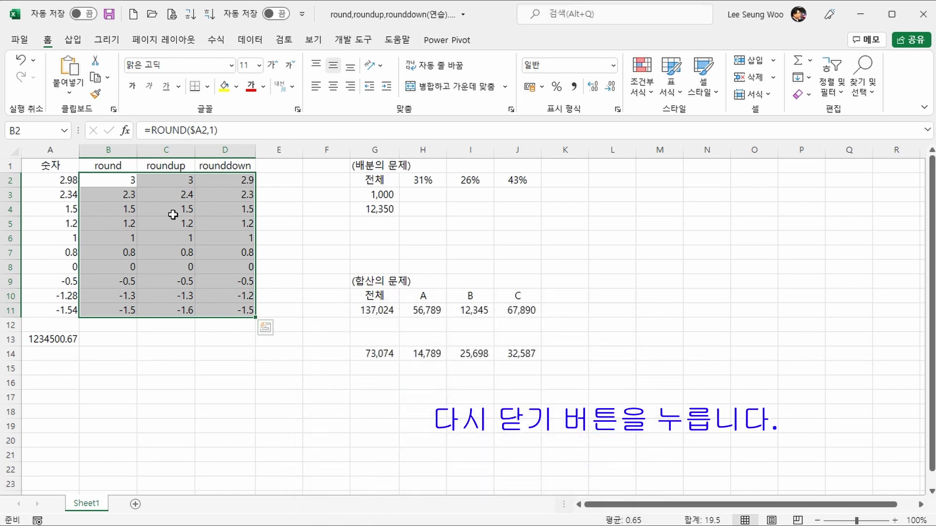
{"action": "left_click", "coordinate": [126, 181]}
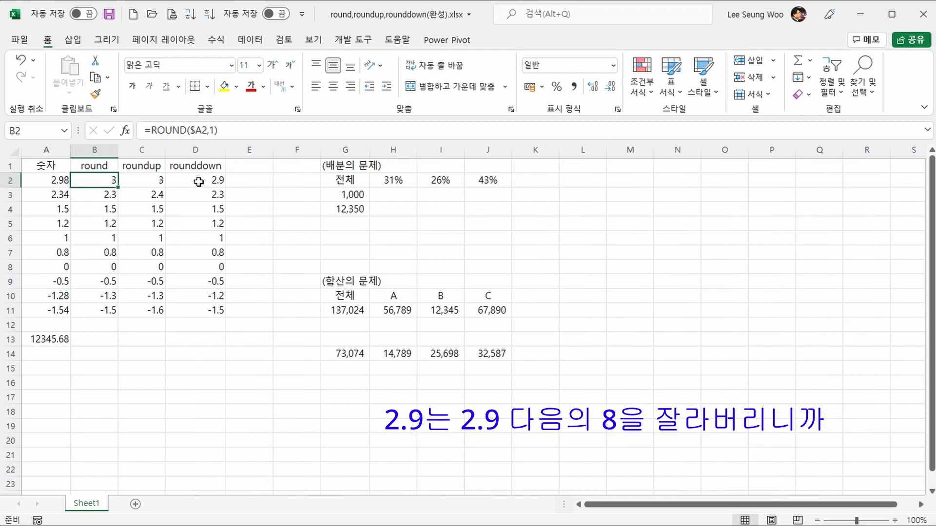
{"action": "left_click", "coordinate": [198, 182]}
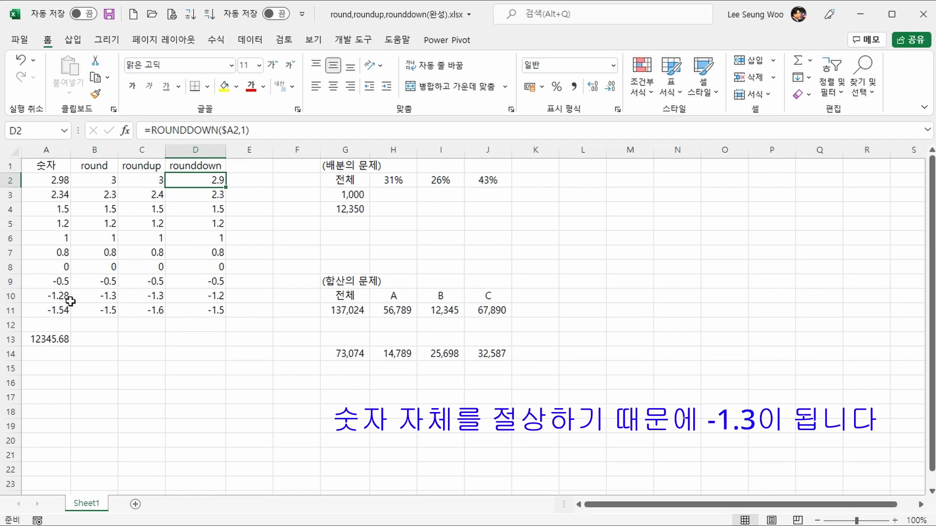
Copy the rounding formulas in B11:D11 and paste them into row 13 starting at B13.
{"action": "left_click", "coordinate": [104, 341]}
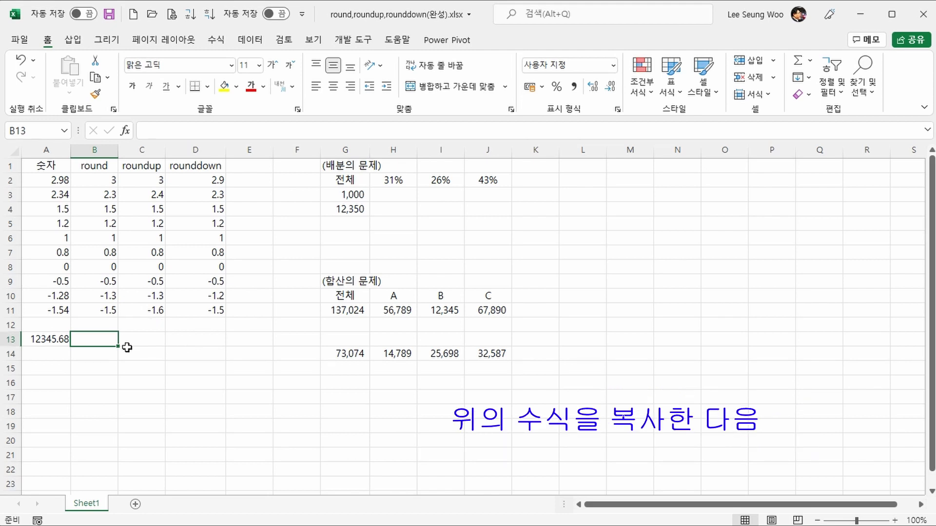
{"action": "left_click", "coordinate": [115, 310]}
{"action": "left_click_drag", "start_coordinate": [115, 310], "coordinate": [198, 313]}
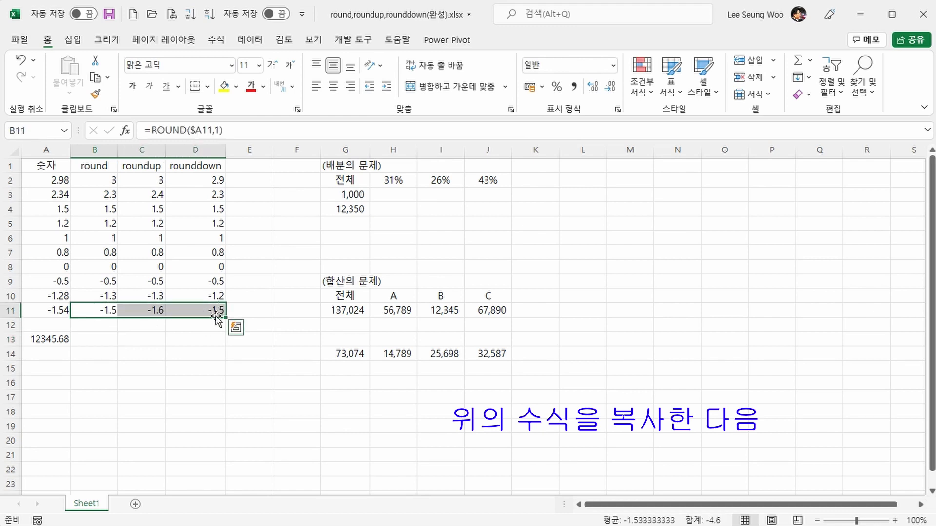
{"action": "right_click", "coordinate": [218, 308]}
{"action": "left_click", "coordinate": [249, 334]}
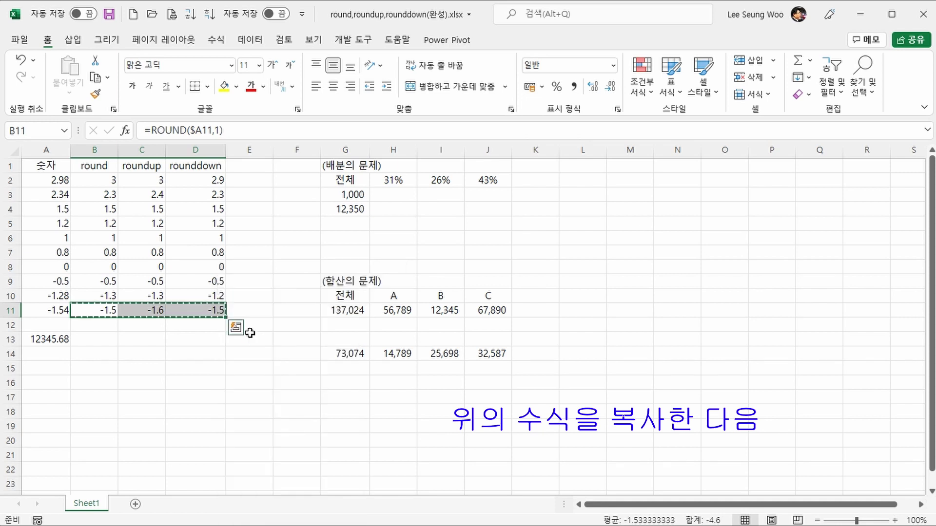
{"action": "left_click", "coordinate": [102, 341]}
{"action": "right_click", "coordinate": [102, 341]}
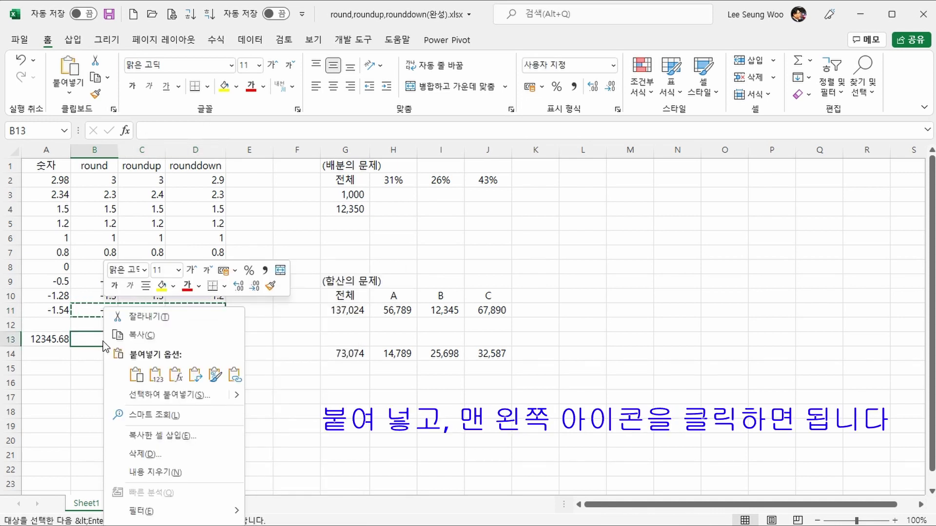
{"action": "left_click", "coordinate": [136, 376]}
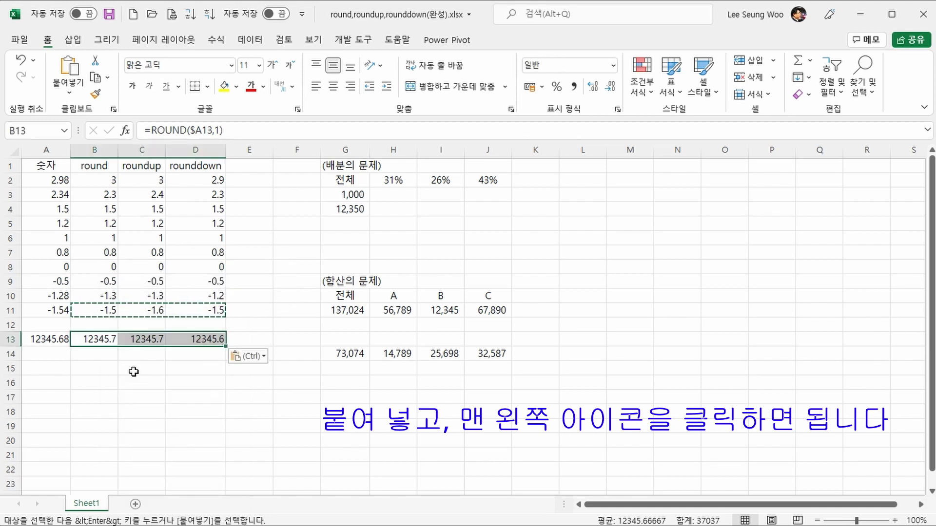
Replace every ",1" with ",-3" in the formulas of B13:D13, and check the ROUND result in B13.
{"action": "left_click", "coordinate": [102, 337]}
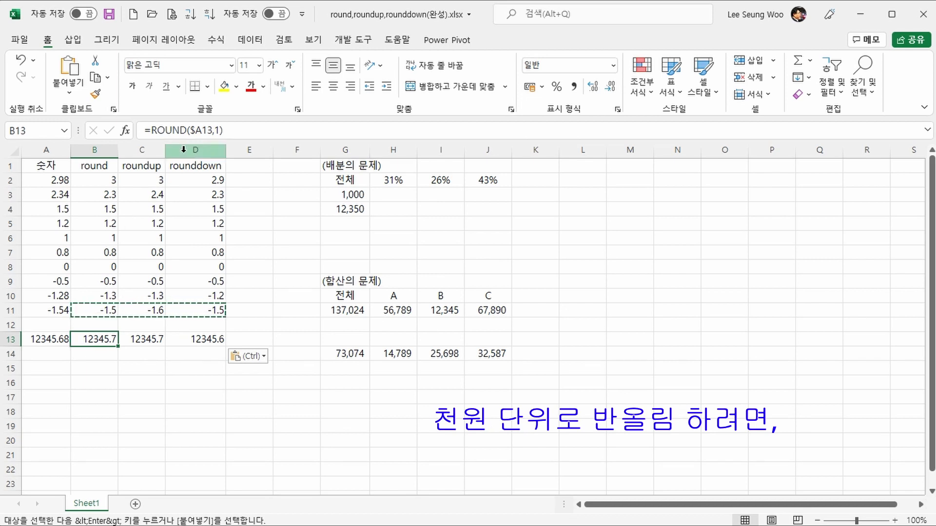
{"action": "left_click_drag", "start_coordinate": [104, 339], "coordinate": [204, 339]}
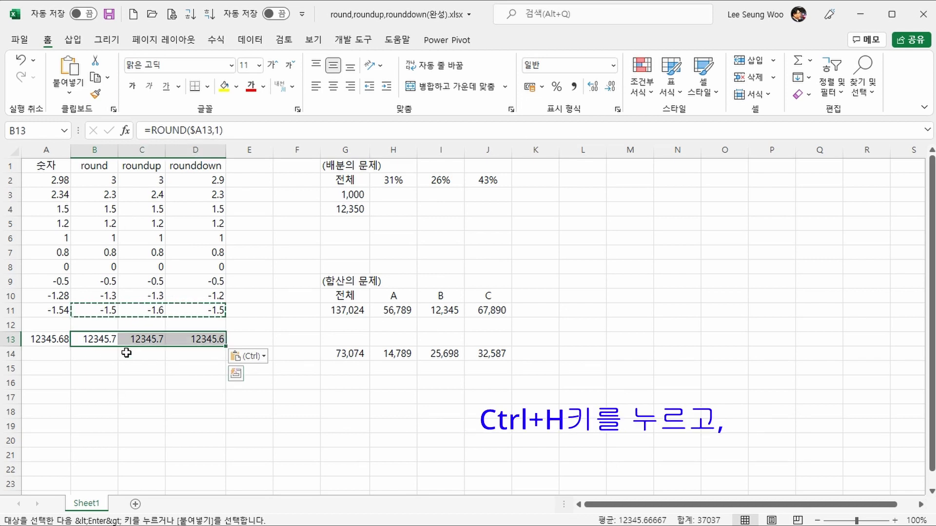
{"action": "key", "text": "ctrl+h"}
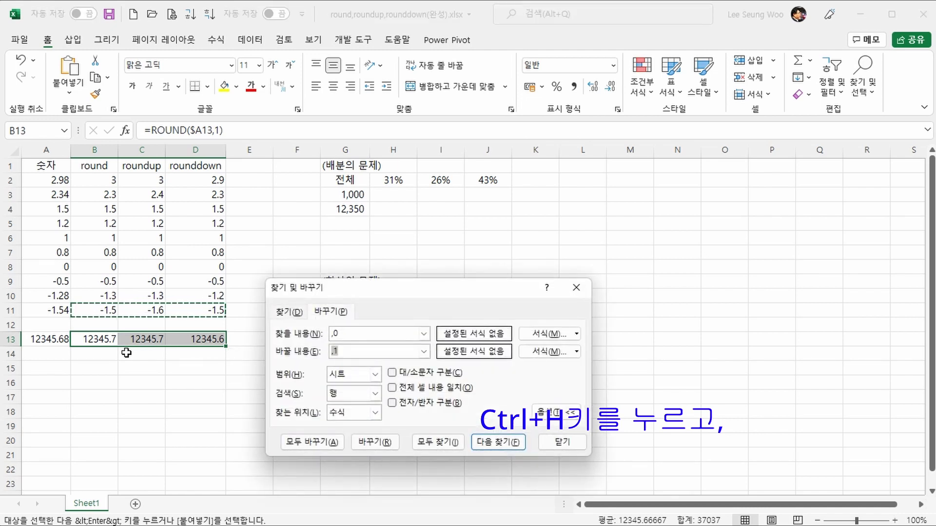
{"action": "key", "text": "shift+Tab"}
{"action": "type", "text": ",1"}
{"action": "key", "text": "Tab"}
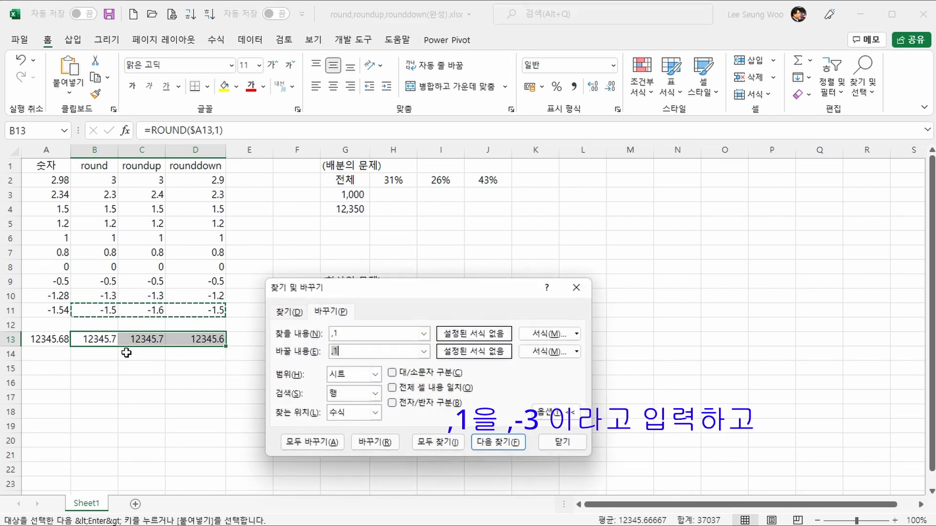
{"action": "type", "text": ",-3"}
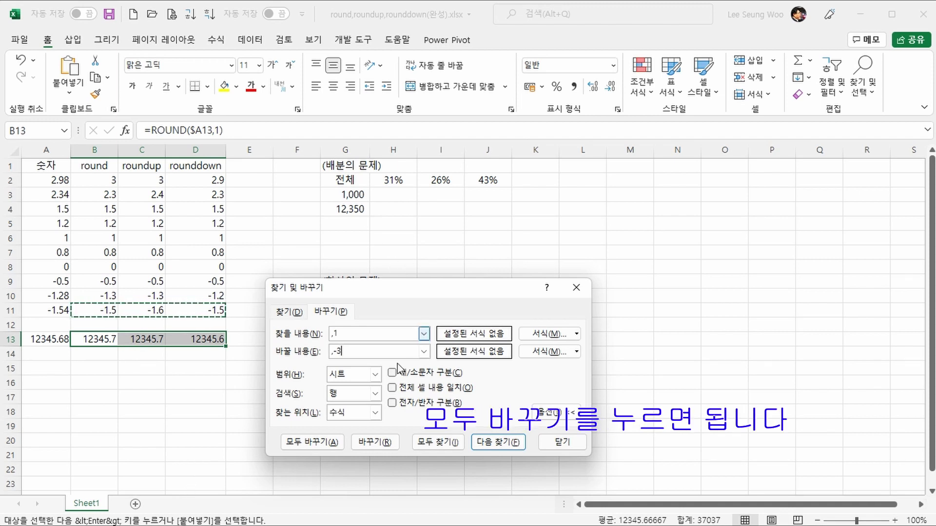
{"action": "left_click", "coordinate": [333, 444]}
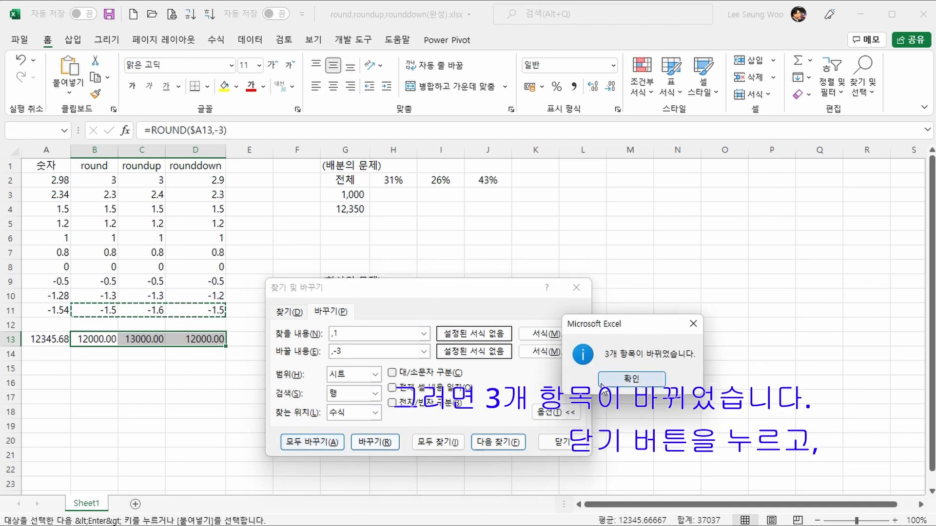
{"action": "left_click", "coordinate": [605, 384]}
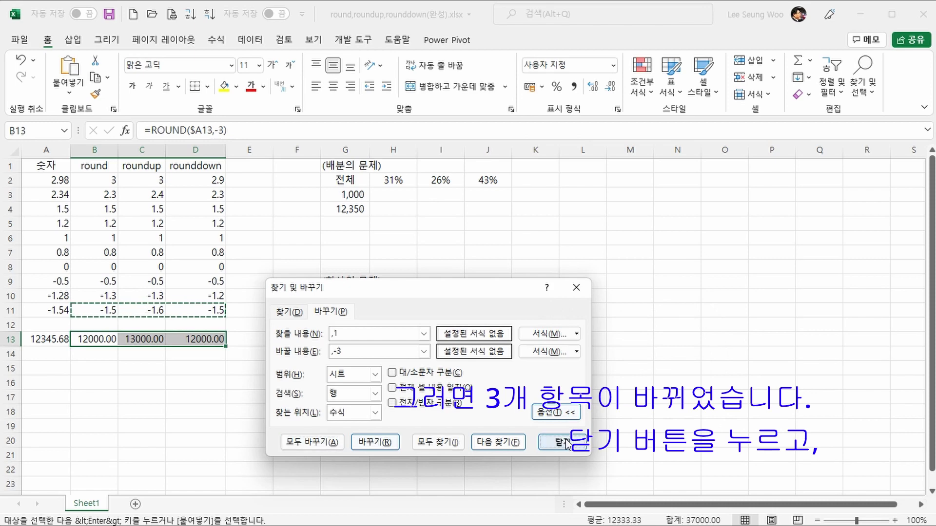
{"action": "left_click", "coordinate": [564, 441]}
{"action": "left_click", "coordinate": [94, 340]}
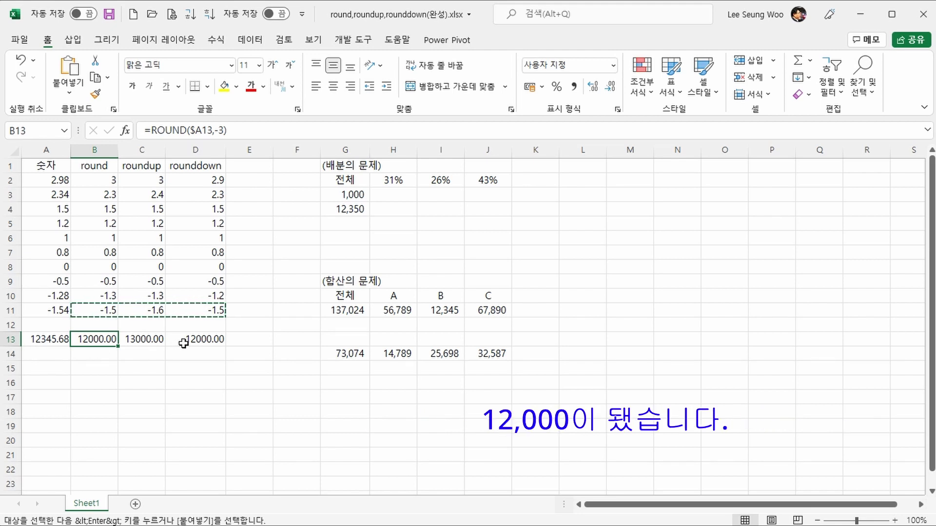
Change the last decimal of the number in A13 to 4, making it 12345.674.
{"action": "left_click", "coordinate": [46, 339]}
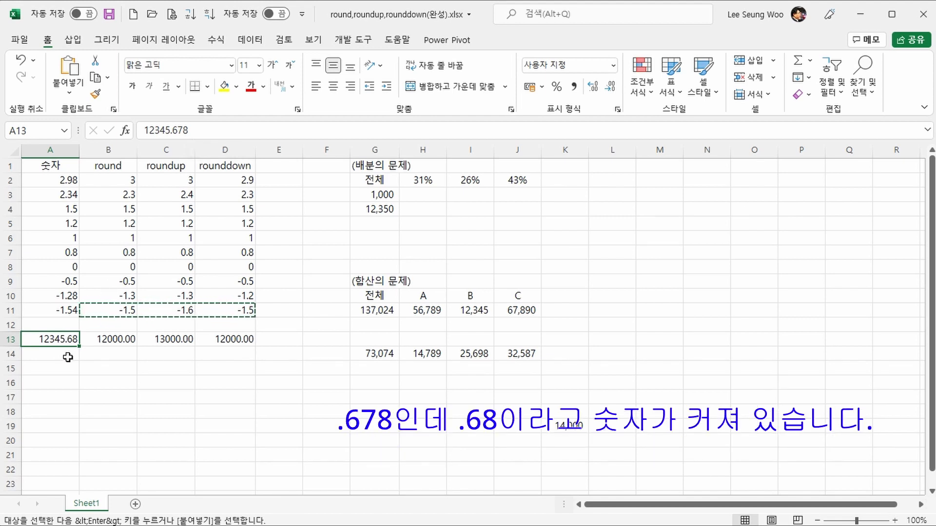
{"action": "left_click", "coordinate": [217, 131]}
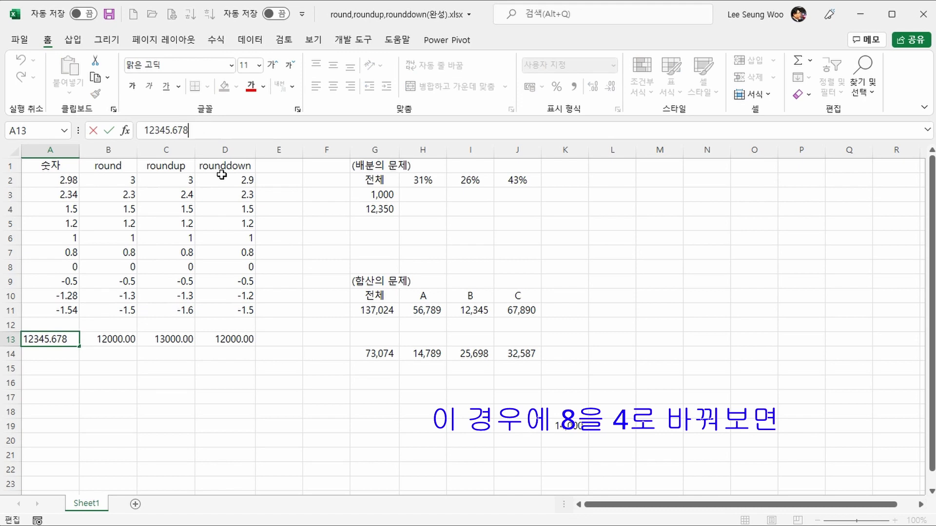
{"action": "key", "text": "BackSpace"}
{"action": "type", "text": "4"}
{"action": "key", "text": "Return"}
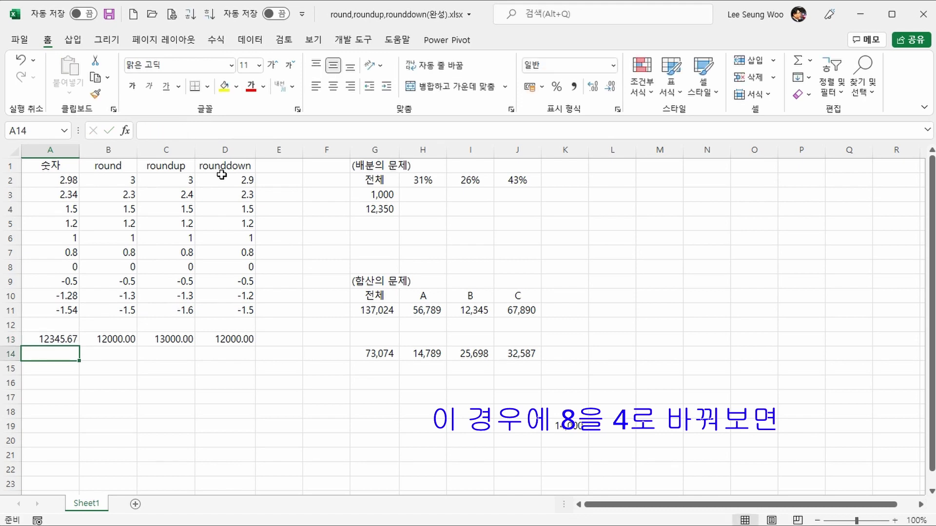
Insert 00 after the 5 in cell A13 so the number reads 1234500.674.
{"action": "left_click", "coordinate": [57, 341]}
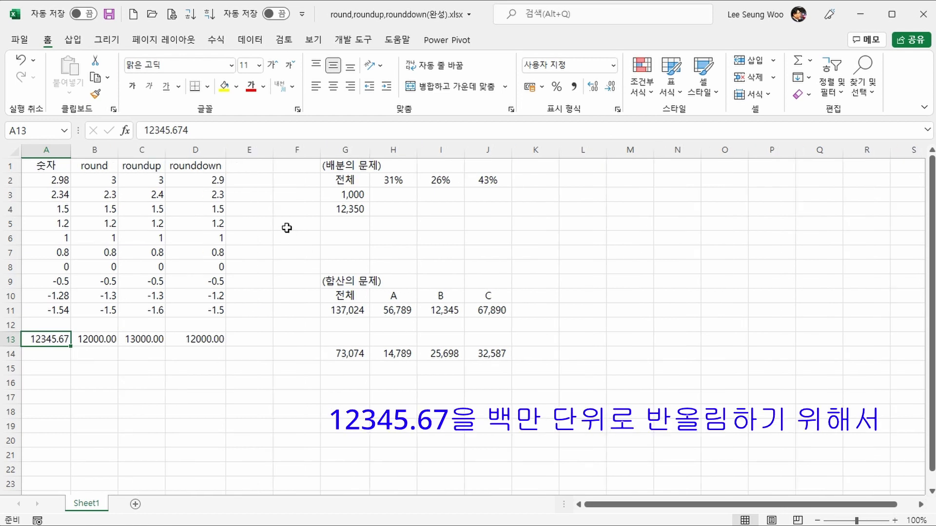
{"action": "left_click", "coordinate": [165, 130]}
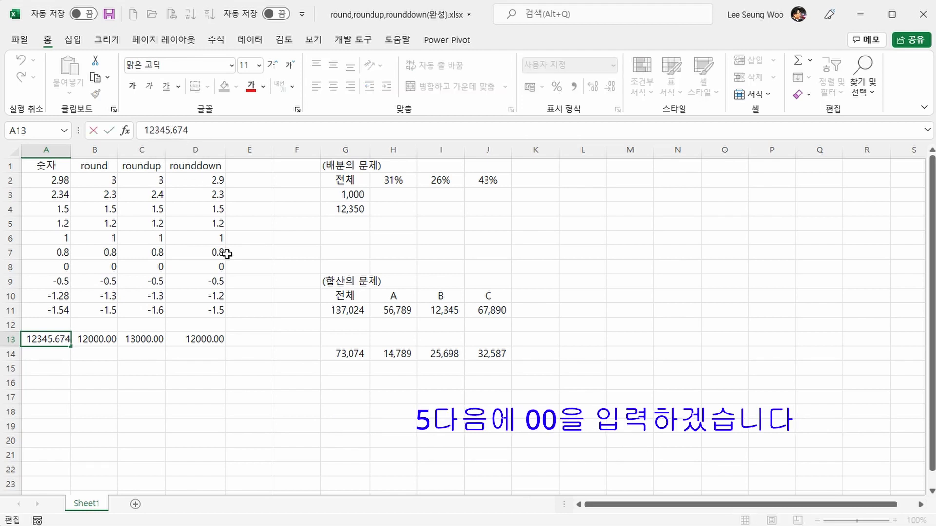
{"action": "type", "text": "00"}
{"action": "key", "text": "Return"}
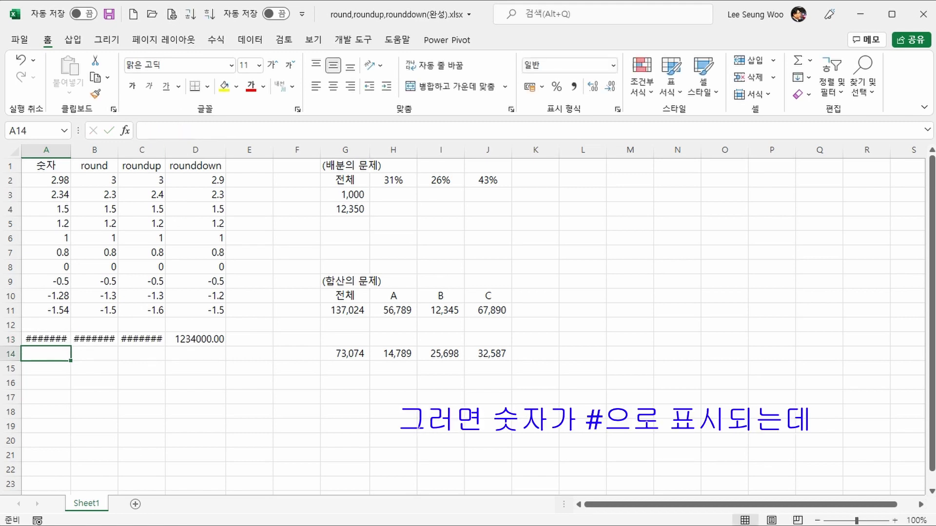
Auto-fit the widths of columns A to C, and check the number in A13.
{"action": "left_click", "coordinate": [62, 333]}
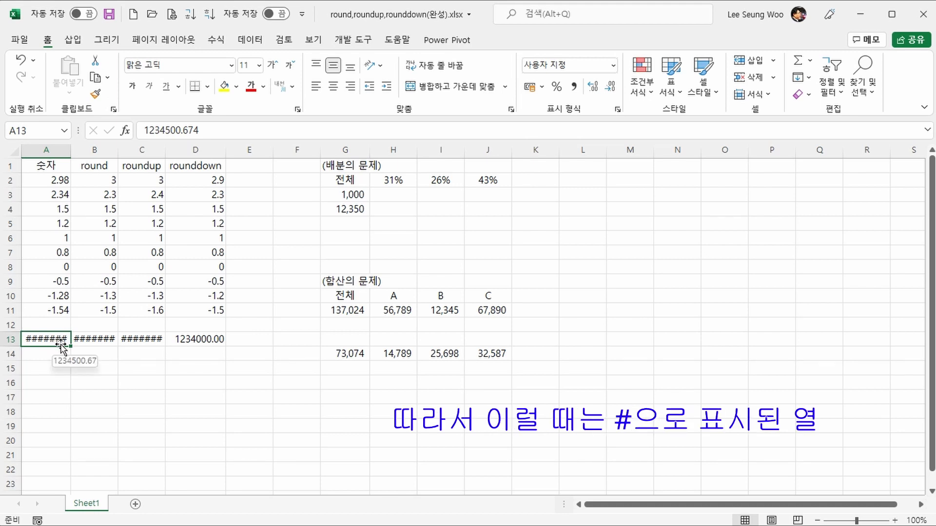
{"action": "left_click", "coordinate": [48, 154]}
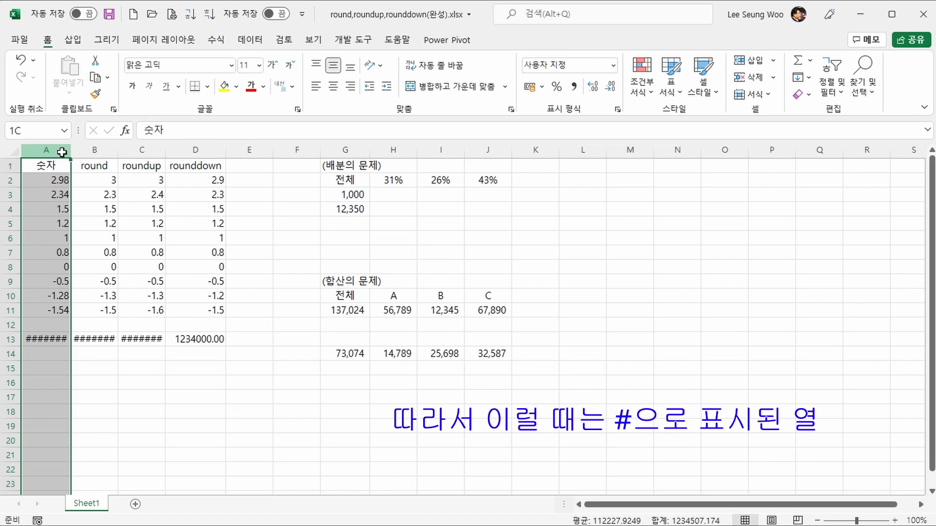
{"action": "left_click_drag", "start_coordinate": [62, 153], "coordinate": [113, 152]}
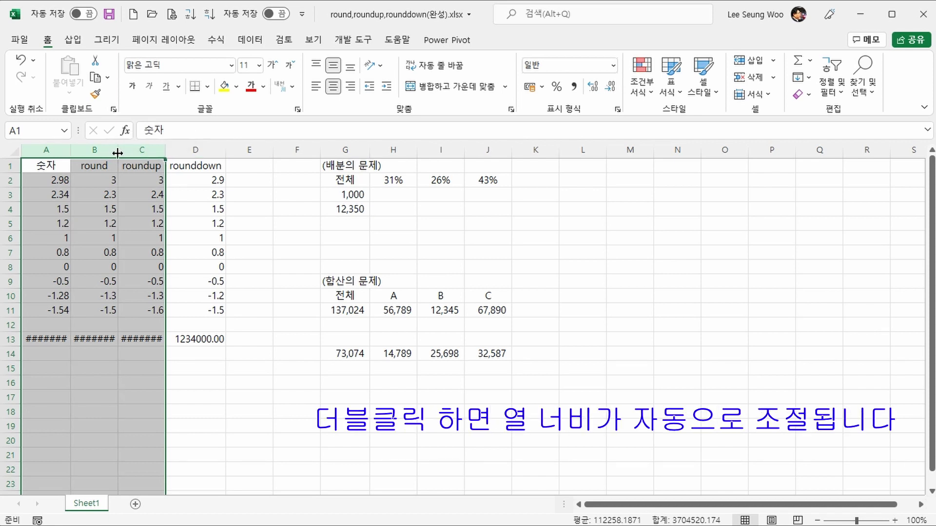
{"action": "double_click", "coordinate": [117, 153]}
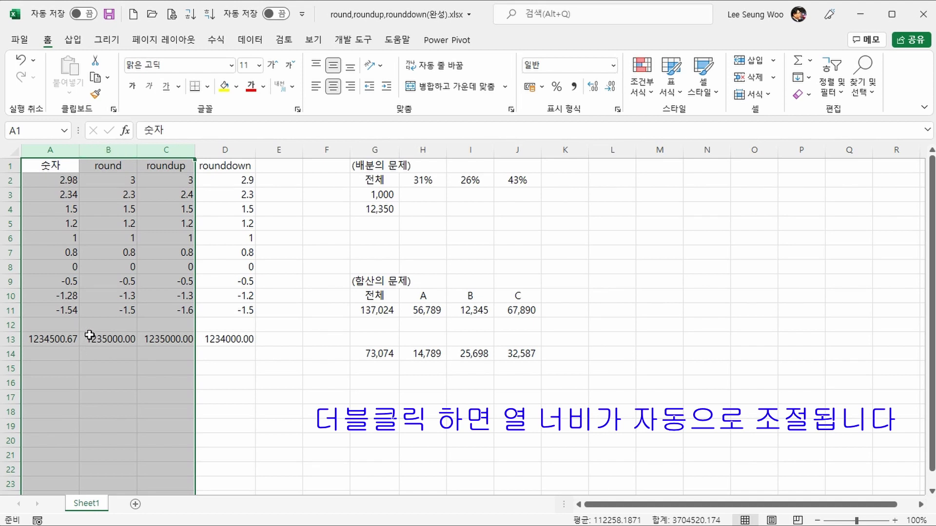
{"action": "left_click", "coordinate": [56, 340]}
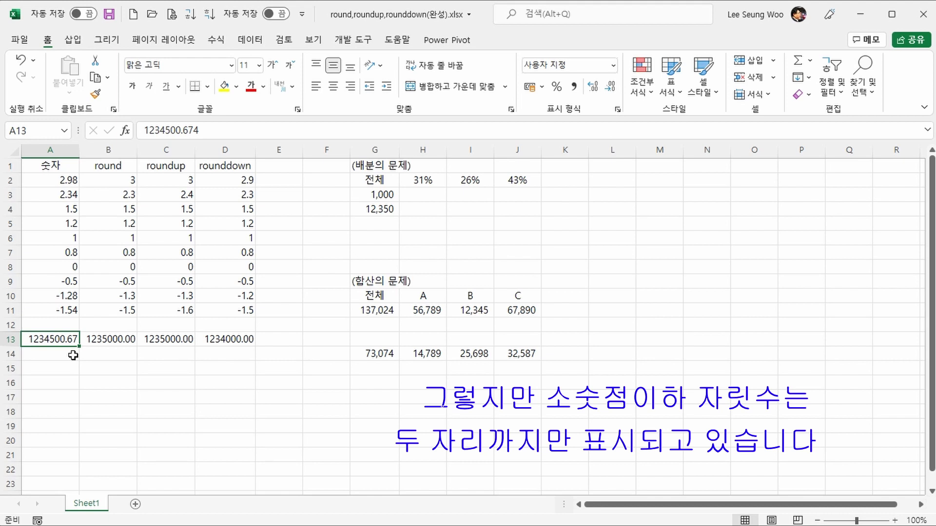
Replace every ",-3" with ",-6" in the formulas of B13:D13.
{"action": "left_click", "coordinate": [100, 338]}
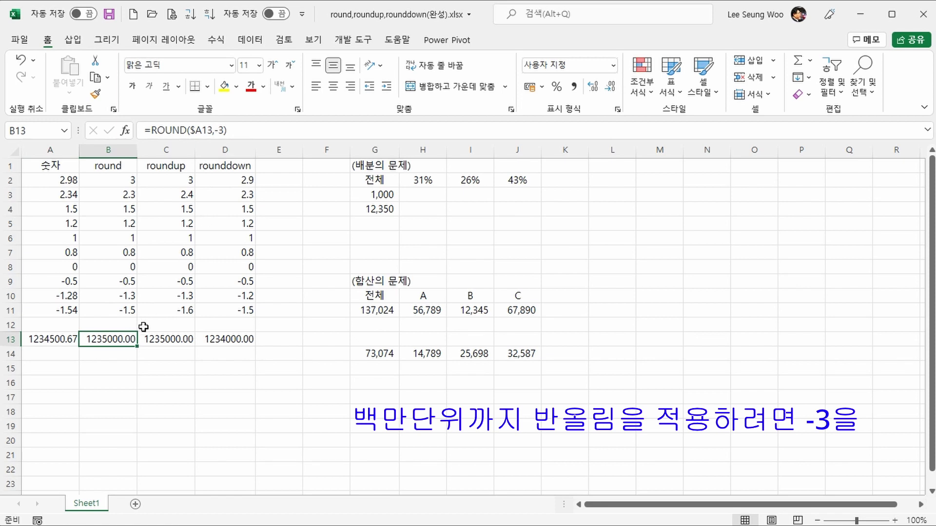
{"action": "left_click_drag", "start_coordinate": [125, 340], "coordinate": [208, 340]}
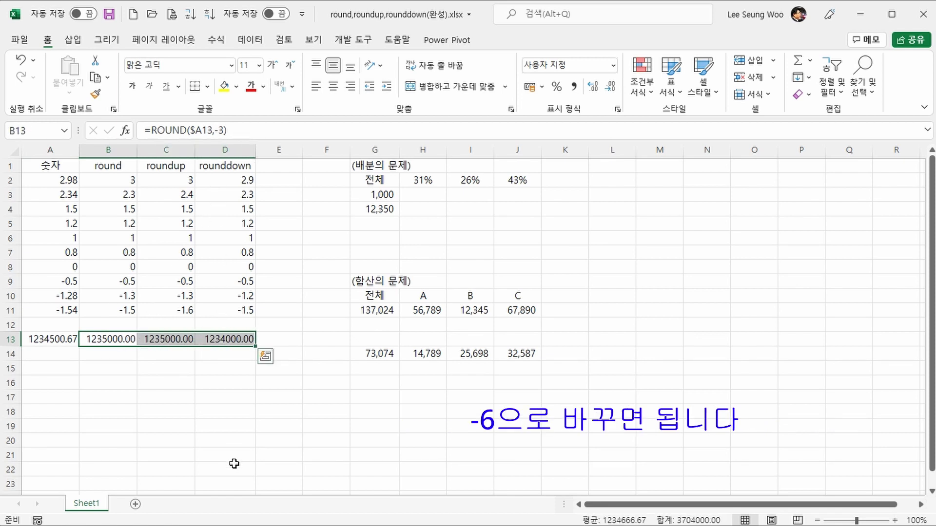
{"action": "key", "text": "ctrl+h"}
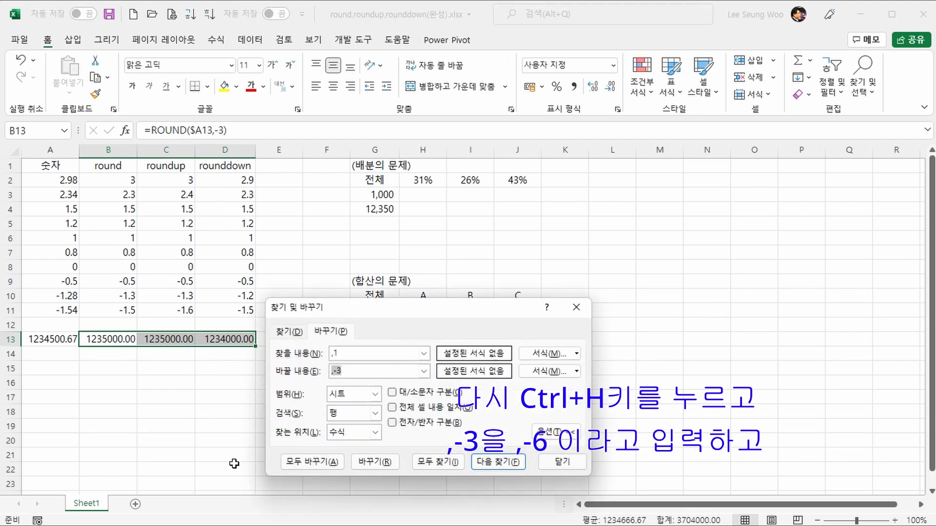
{"action": "key", "text": "shift+Tab"}
{"action": "key", "text": "Tab"}
{"action": "key", "text": "End"}
{"action": "left_click", "coordinate": [299, 464]}
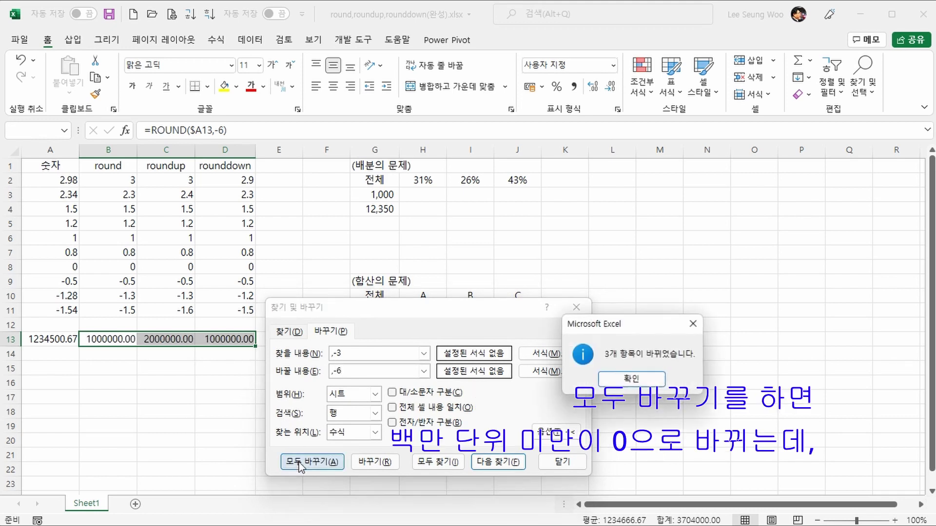
{"action": "left_click", "coordinate": [632, 378]}
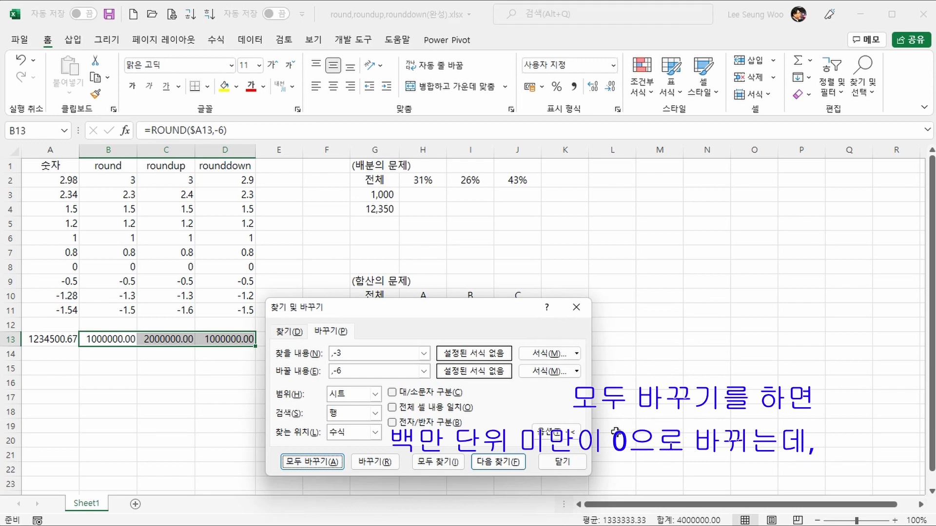
{"action": "left_click", "coordinate": [562, 461]}
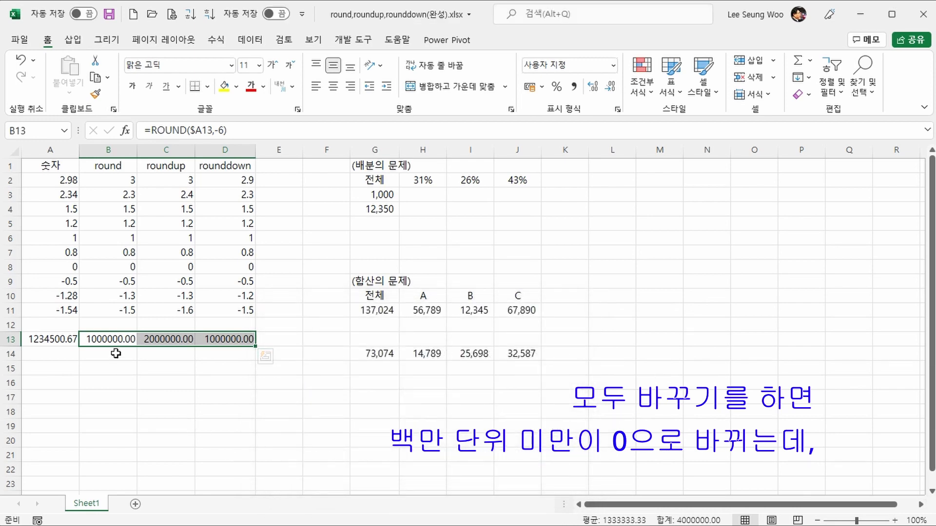
Apply the comma number style to B13:D13, and check the formulas in D13 and B13.
{"action": "left_click", "coordinate": [571, 88]}
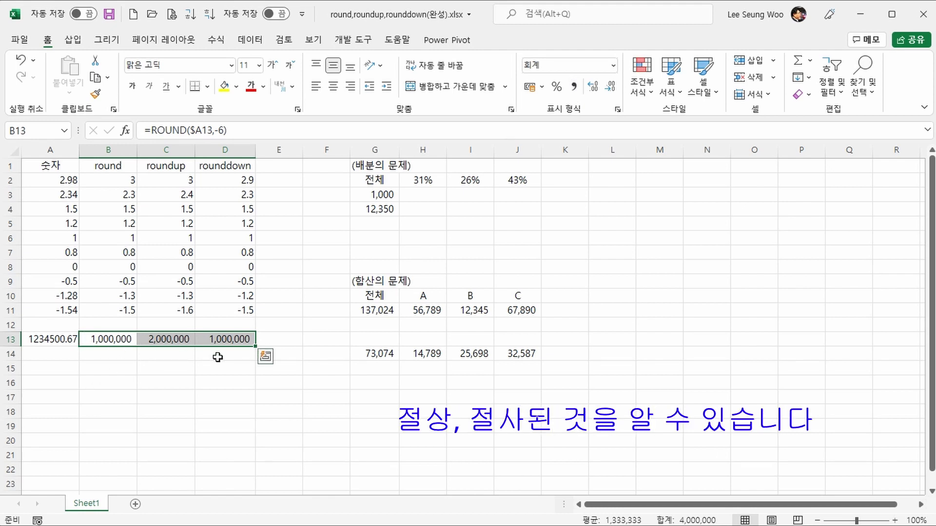
{"action": "left_click", "coordinate": [224, 338]}
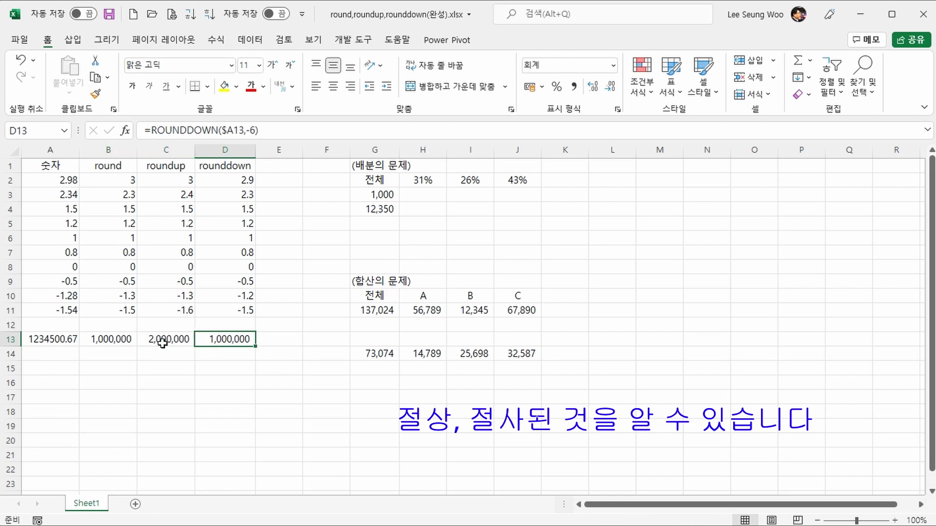
{"action": "left_click", "coordinate": [133, 340]}
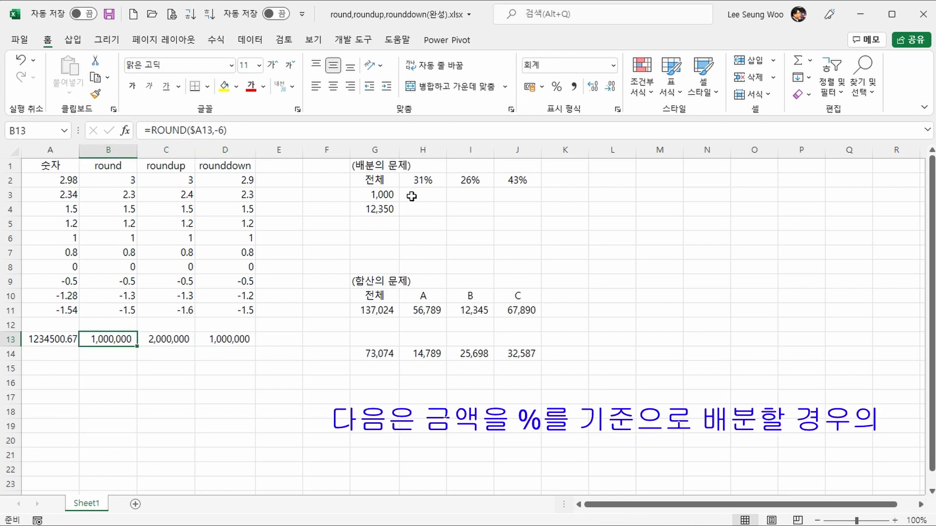
Examine the total amounts in G3 and G4 and the allocation percentages in H2 and I2.
{"action": "left_click", "coordinate": [387, 194]}
{"action": "left_click", "coordinate": [388, 208]}
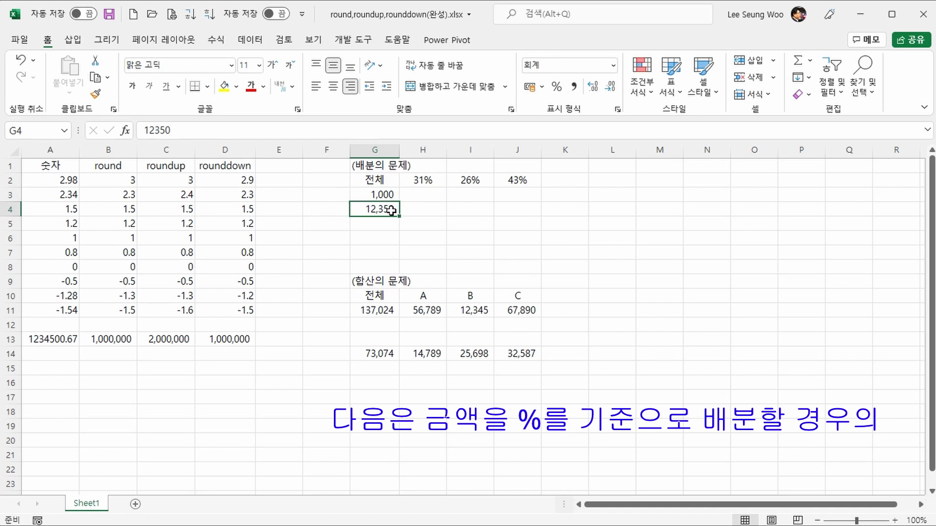
{"action": "left_click", "coordinate": [420, 182]}
{"action": "left_click", "coordinate": [469, 181]}
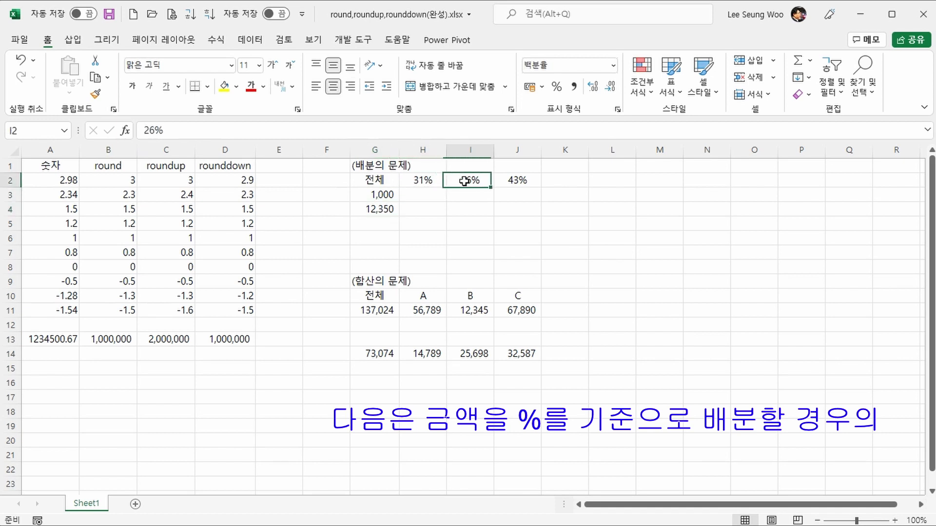
Enter the allocation formula =$G3*H$2 in H3 and fill it across and down through J4.
{"action": "left_click", "coordinate": [510, 179]}
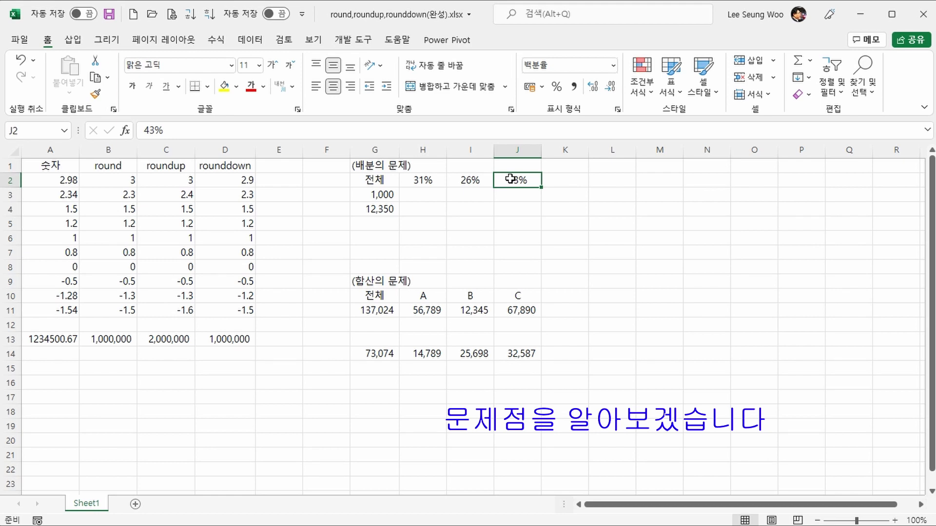
{"action": "left_click", "coordinate": [436, 194]}
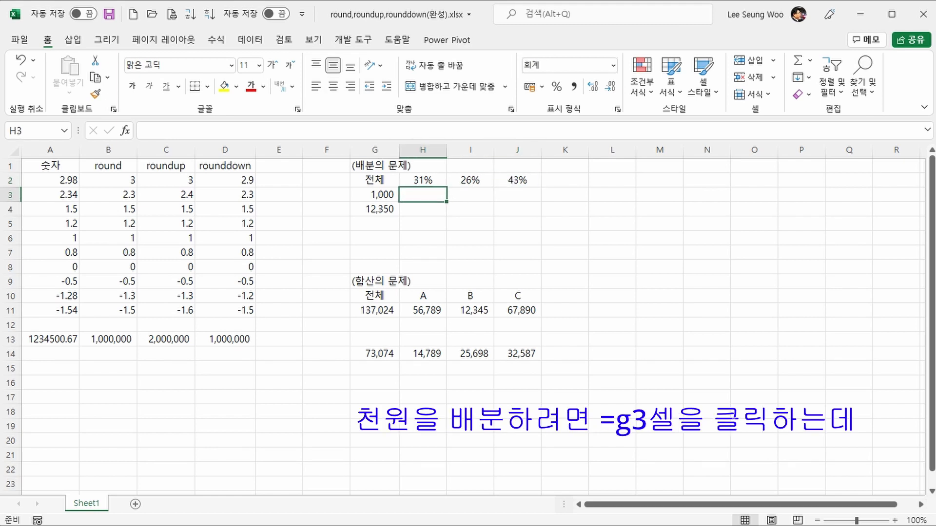
{"action": "type", "text": "="}
{"action": "left_click", "coordinate": [374, 195]}
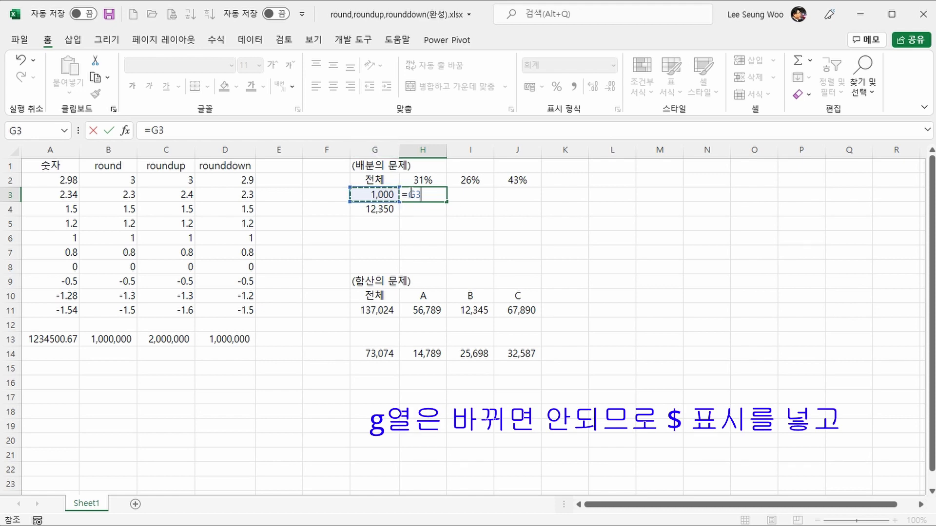
{"action": "key", "text": "F2"}
{"action": "type", "text": "$G3"}
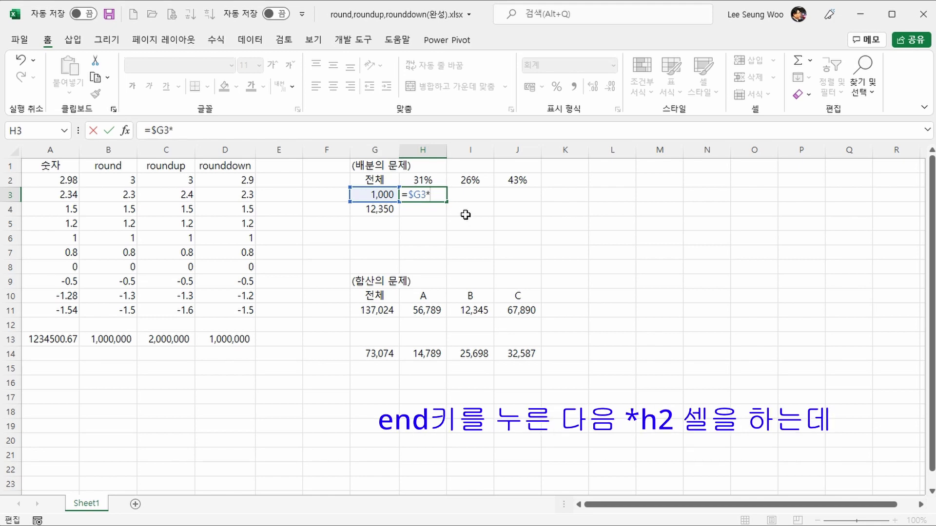
{"action": "type", "text": "*"}
{"action": "left_click", "coordinate": [424, 177]}
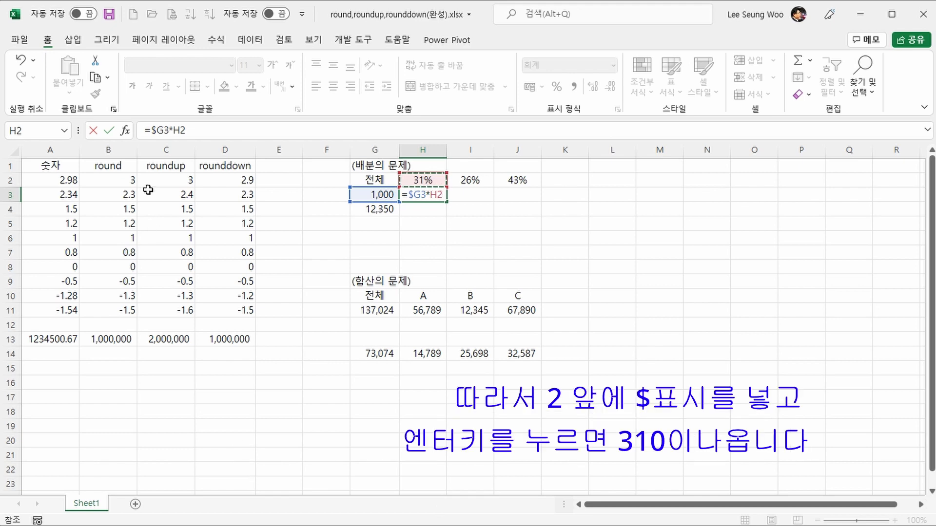
{"action": "key", "text": "F2"}
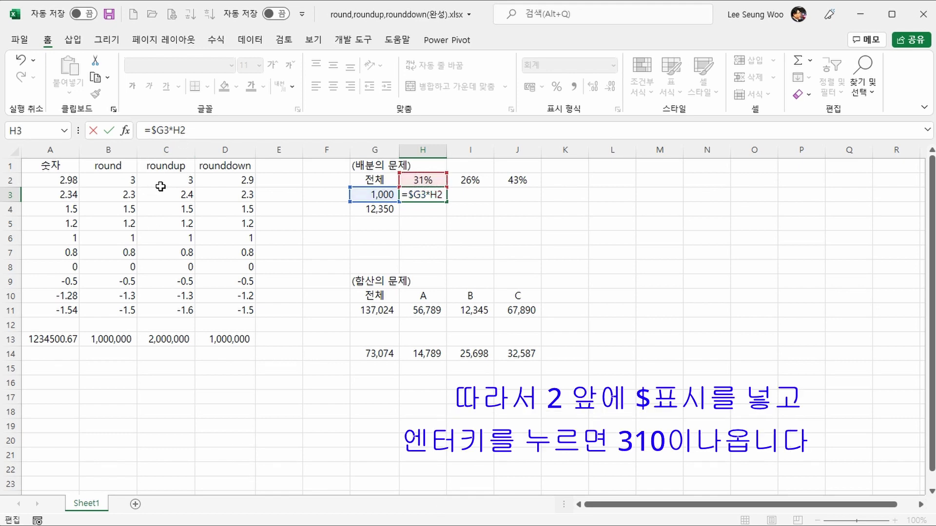
{"action": "type", "text": "$"}
{"action": "key", "text": "Return"}
{"action": "key", "text": "Up"}
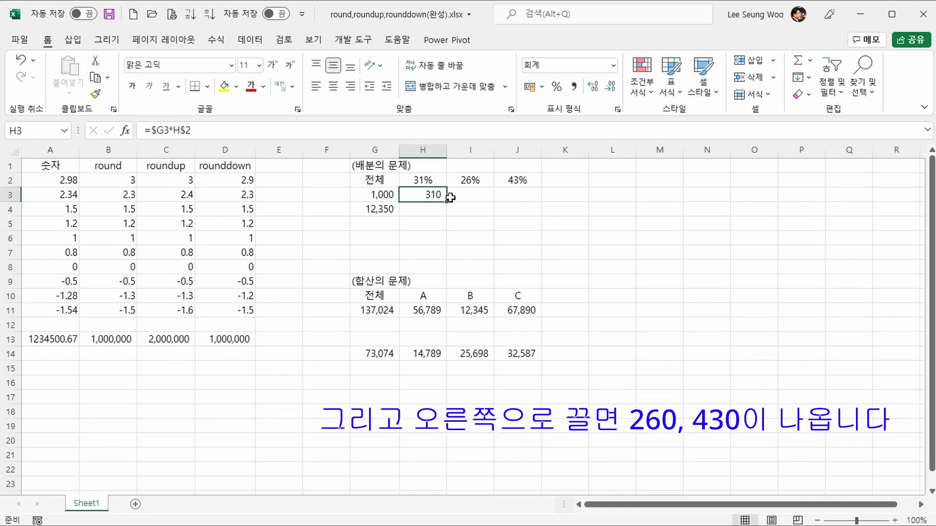
{"action": "left_click_drag", "start_coordinate": [449, 197], "coordinate": [537, 197]}
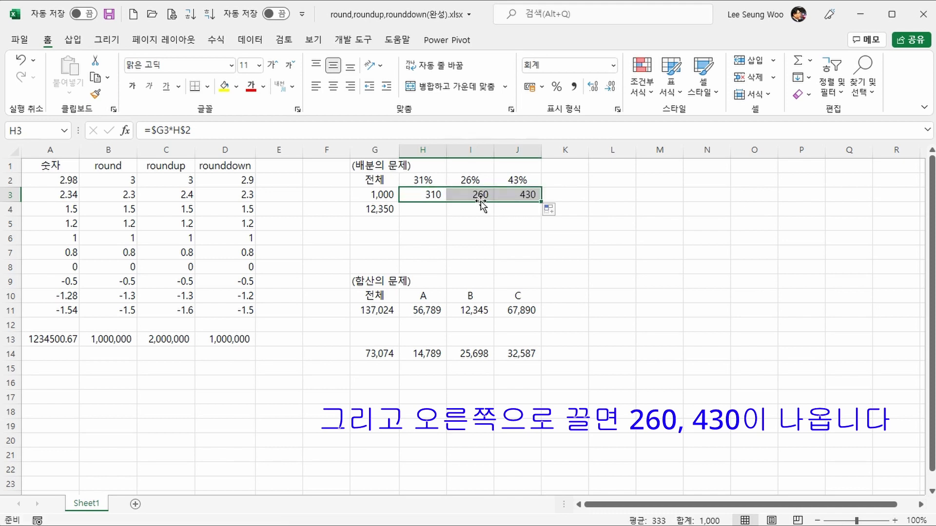
{"action": "left_click_drag", "start_coordinate": [542, 201], "coordinate": [540, 219]}
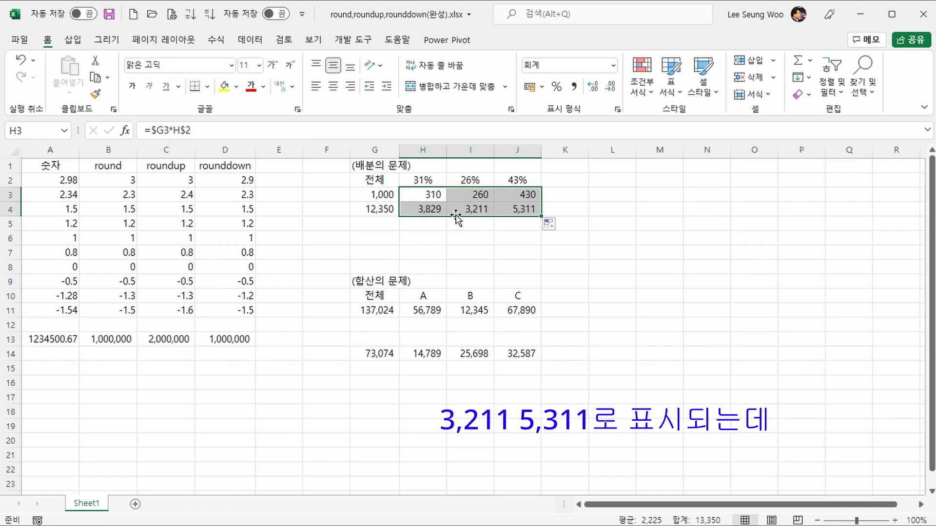
Copy the allocated amounts in H4:J4 and paste them as values starting at L4.
{"action": "left_click_drag", "start_coordinate": [417, 205], "coordinate": [527, 210]}
{"action": "right_click", "coordinate": [528, 210]}
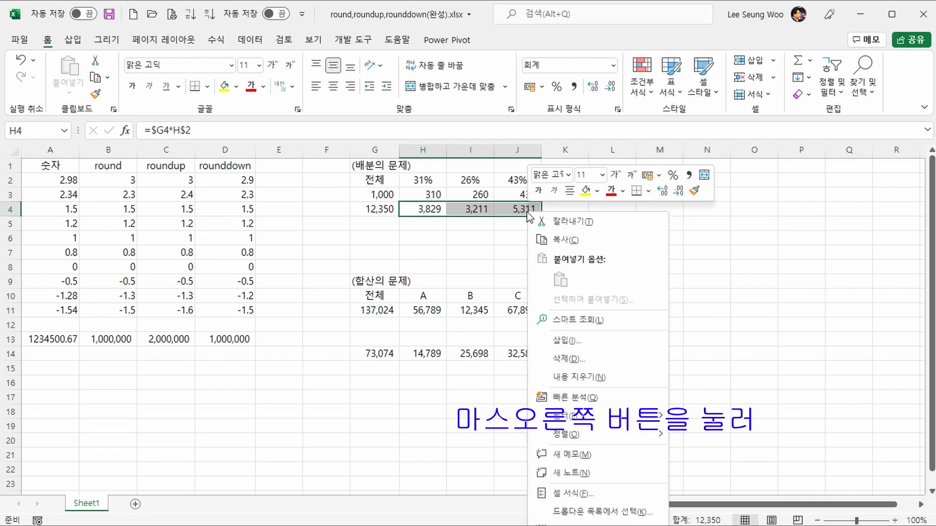
{"action": "left_click", "coordinate": [556, 240]}
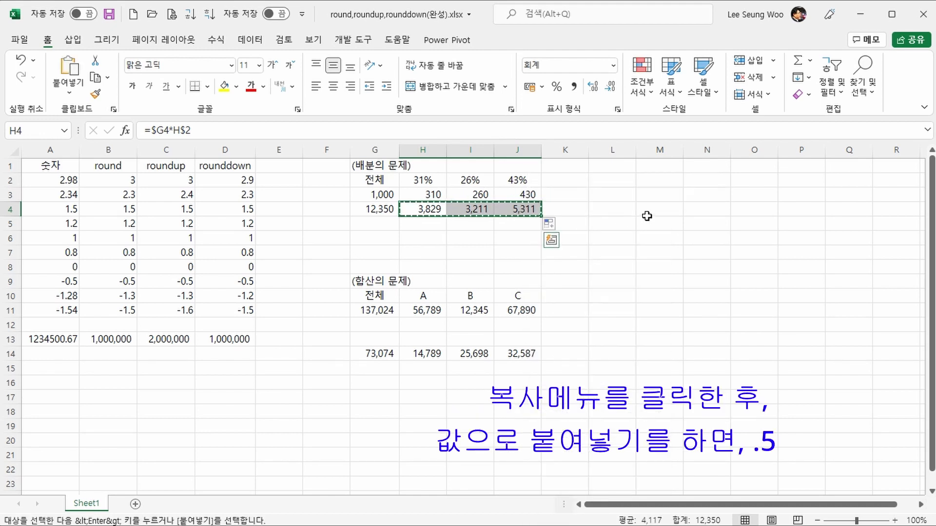
{"action": "right_click", "coordinate": [624, 211]}
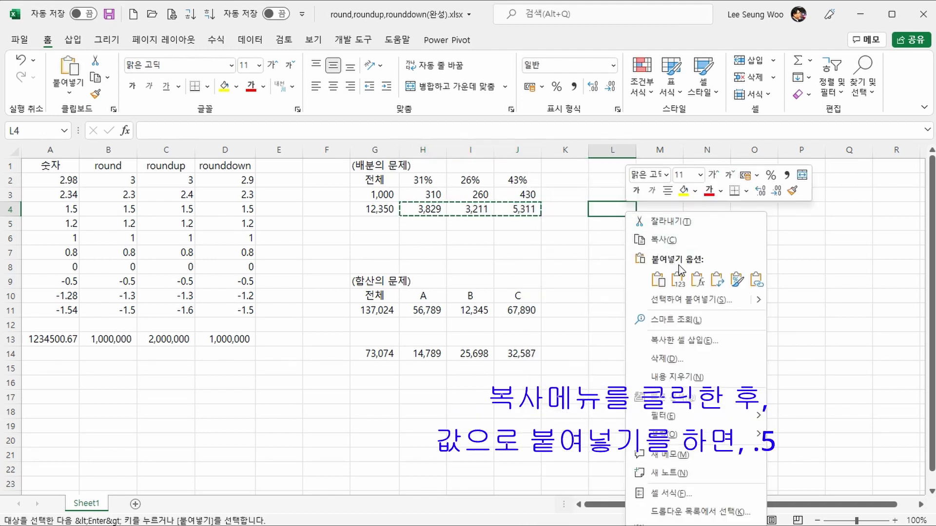
{"action": "left_click", "coordinate": [677, 280]}
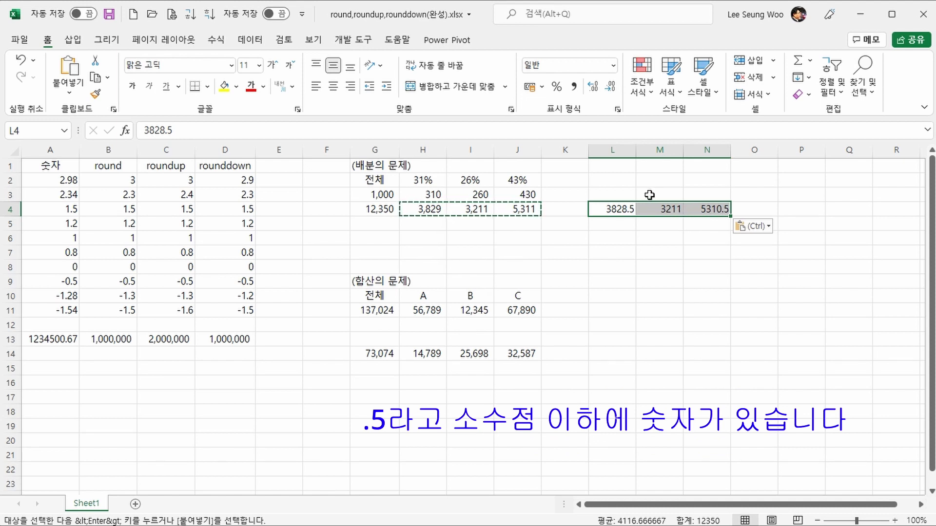
{"action": "left_click", "coordinate": [624, 206]}
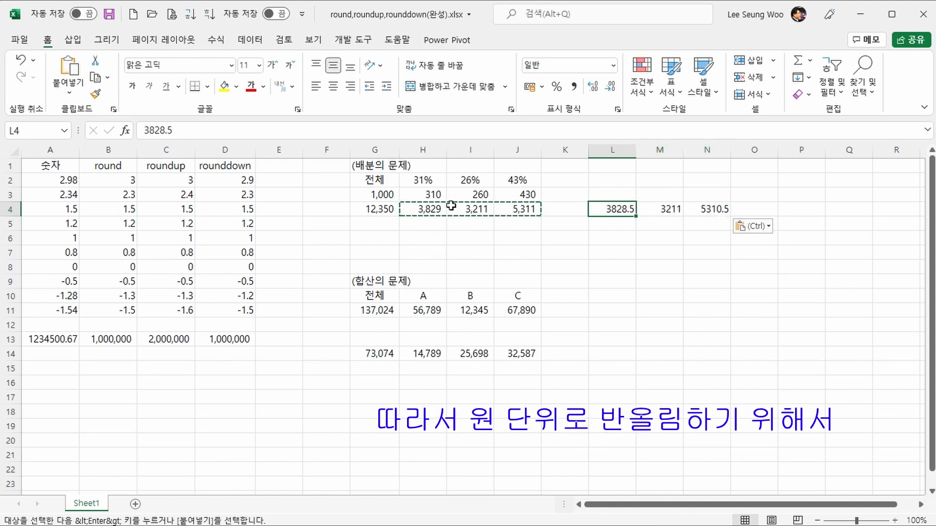
{"action": "left_click", "coordinate": [432, 207]}
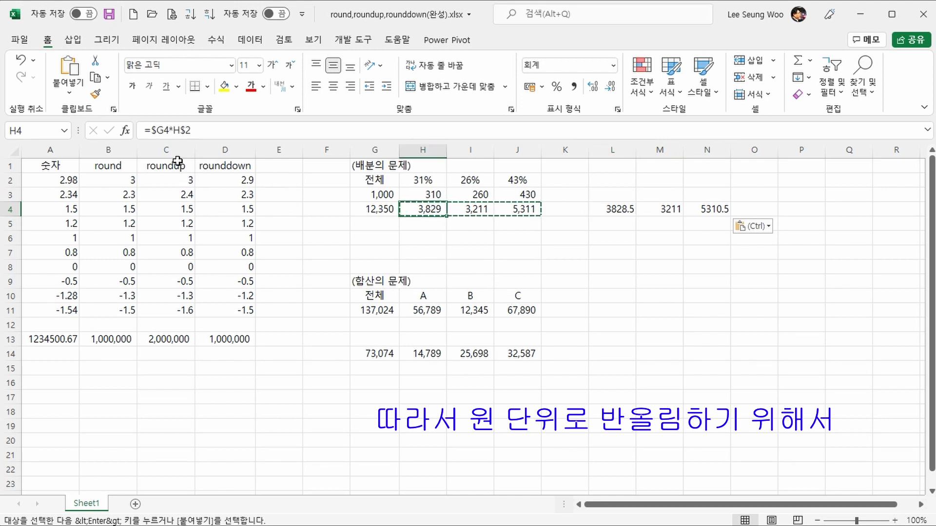
{"action": "key", "text": "Escape"}
Wrap the formulas in H4:J4 in ROUND with 0 digits, entering =ROUND($G4*H$2,0) across all three cells at once.
{"action": "left_click_drag", "start_coordinate": [428, 209], "coordinate": [512, 213]}
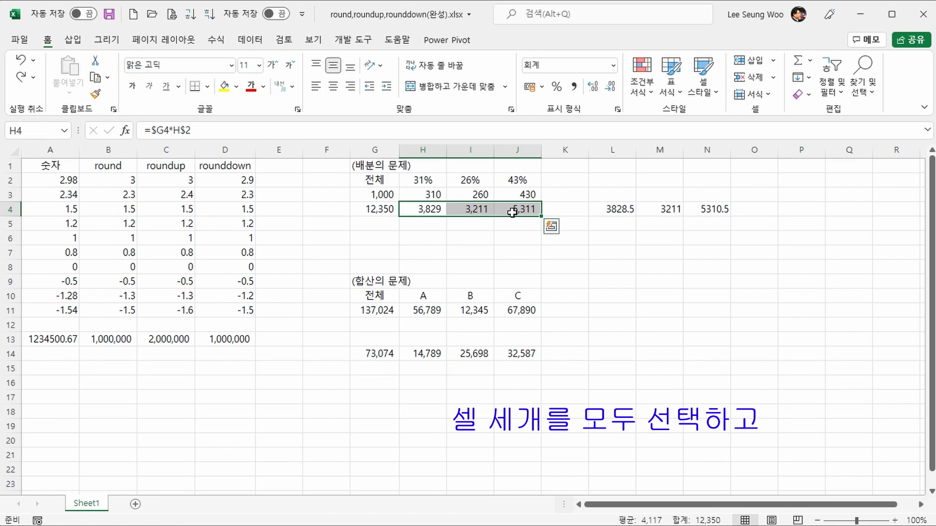
{"action": "left_click", "coordinate": [152, 131]}
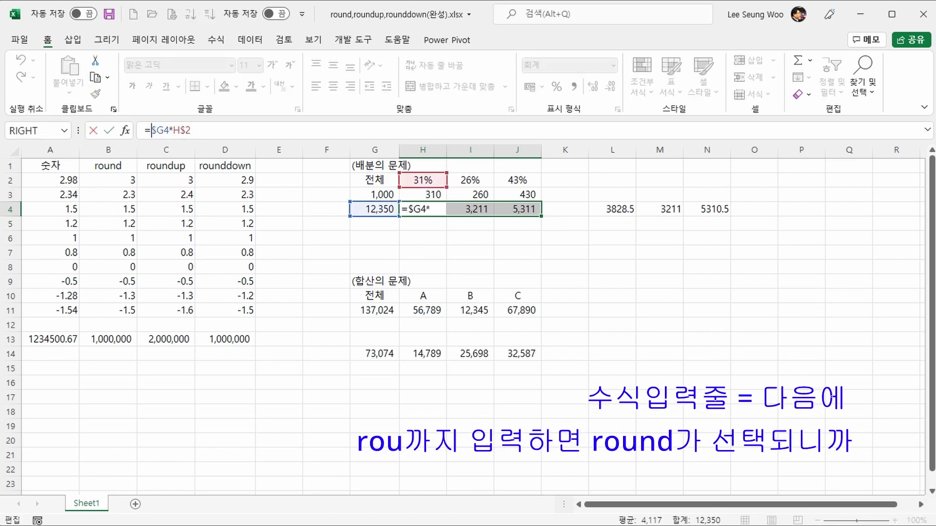
{"action": "type", "text": "rou"}
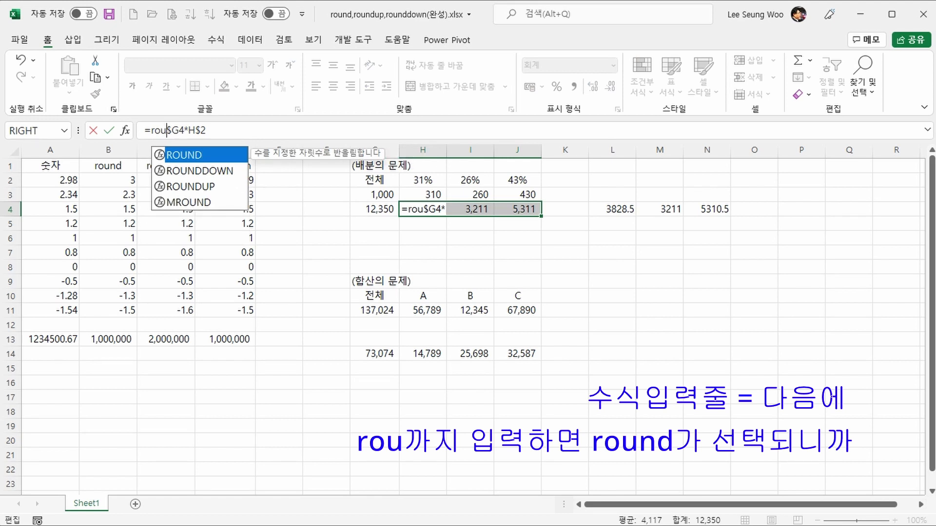
{"action": "key", "text": "Tab"}
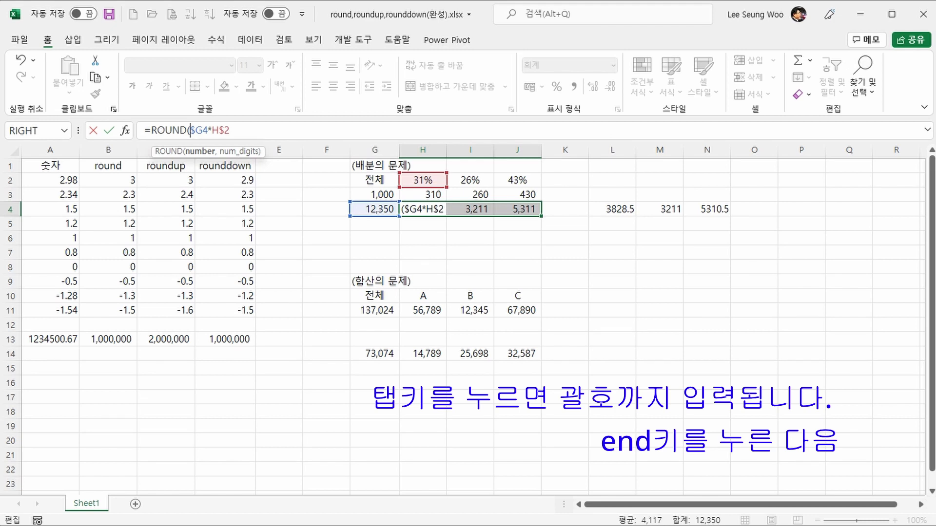
{"action": "key", "text": "End"}
{"action": "type", "text": ",0"}
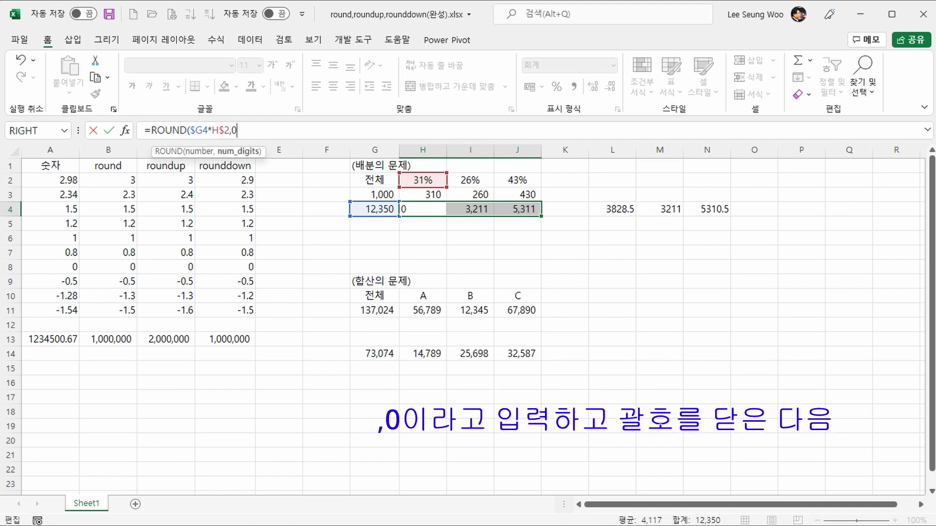
{"action": "type", "text": ")"}
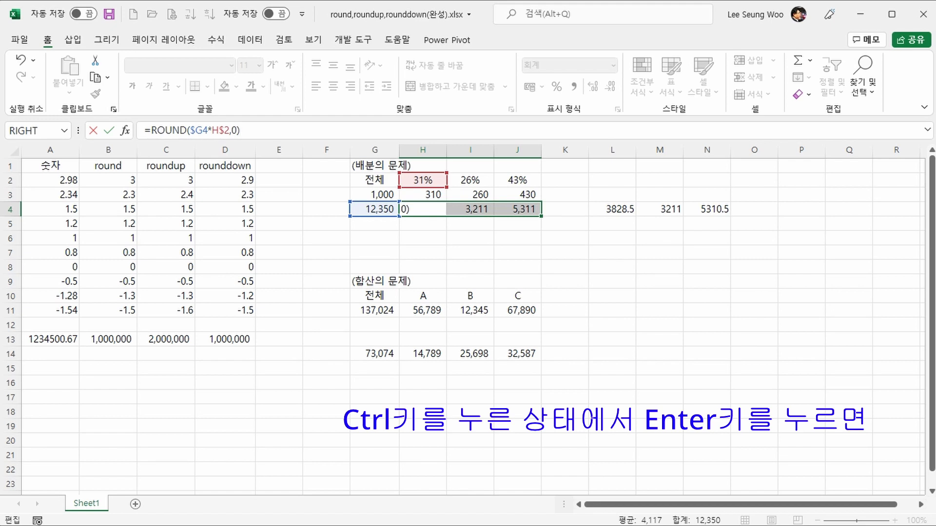
{"action": "key", "text": "ctrl+Return"}
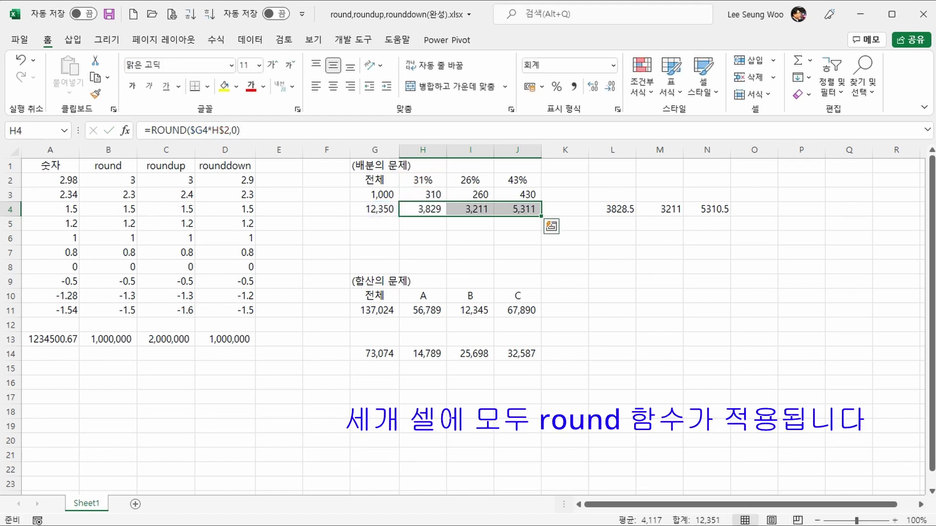
Check the ROUND formulas in H4:J4 and compare the sum of the three amounts with the total in G4.
{"action": "left_click", "coordinate": [532, 213]}
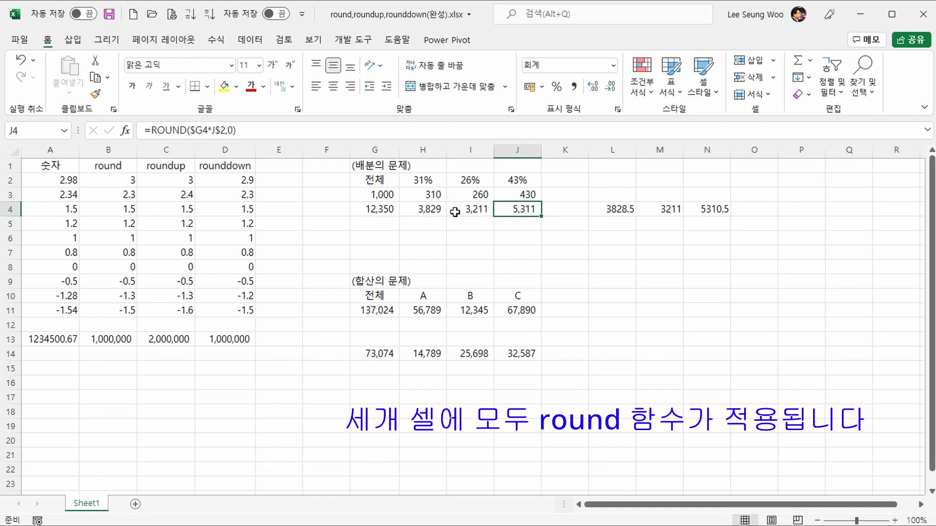
{"action": "left_click", "coordinate": [431, 209]}
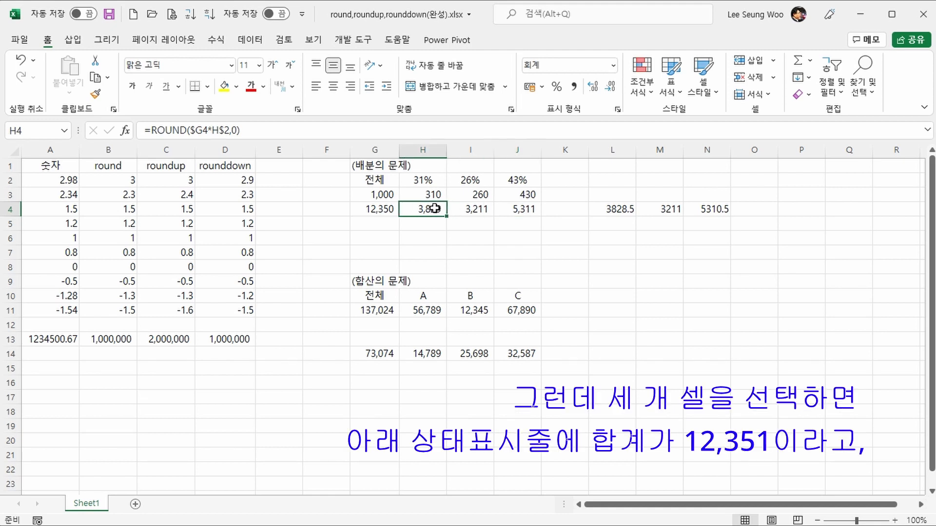
{"action": "left_click_drag", "start_coordinate": [434, 209], "coordinate": [501, 215]}
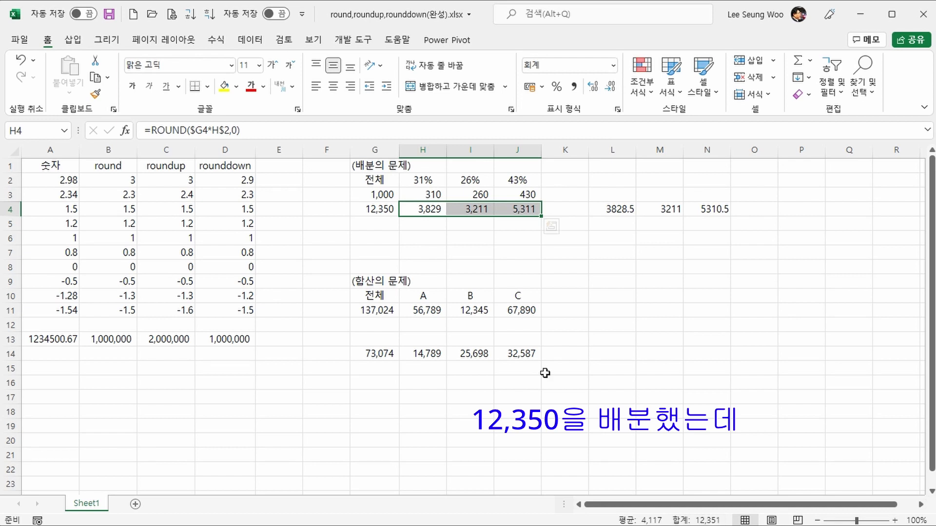
{"action": "left_click", "coordinate": [430, 209]}
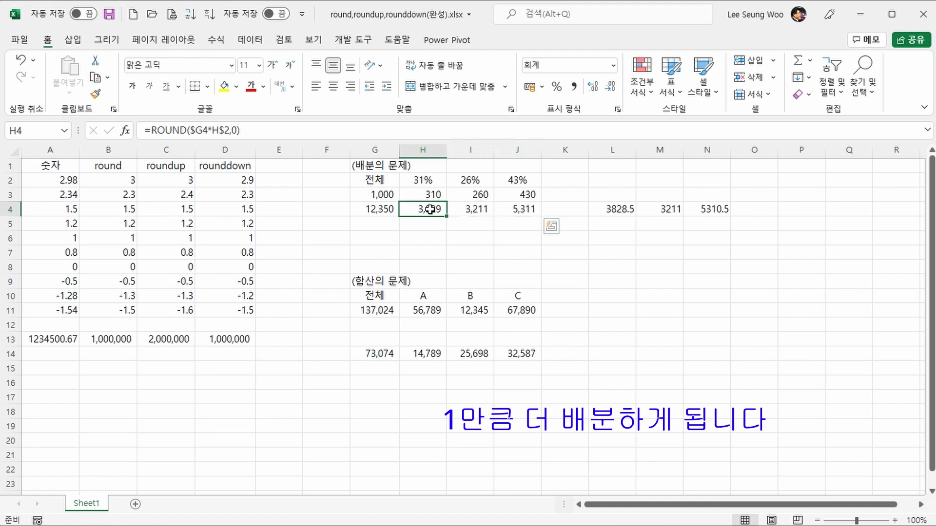
{"action": "left_click", "coordinate": [476, 209]}
{"action": "left_click", "coordinate": [516, 210]}
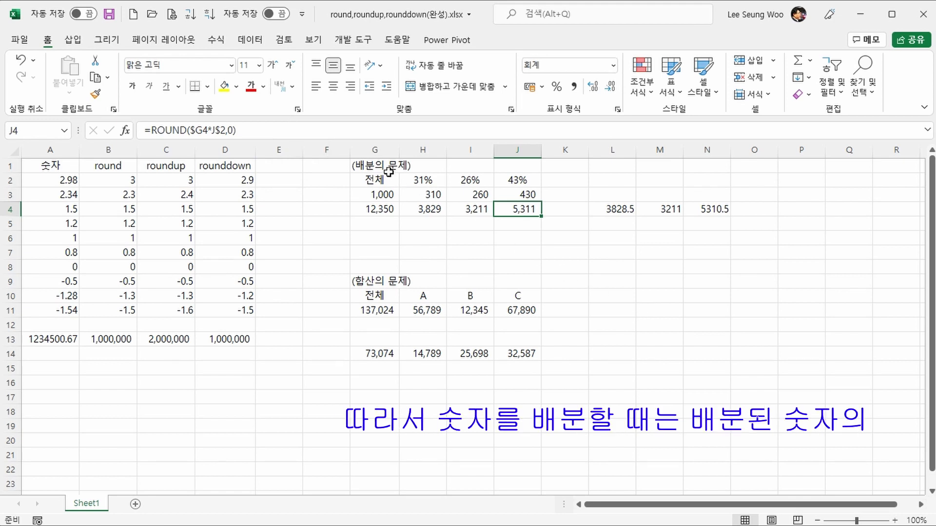
Examine the total in G3 and the amounts allocated from it in H3:J3.
{"action": "left_click", "coordinate": [385, 195]}
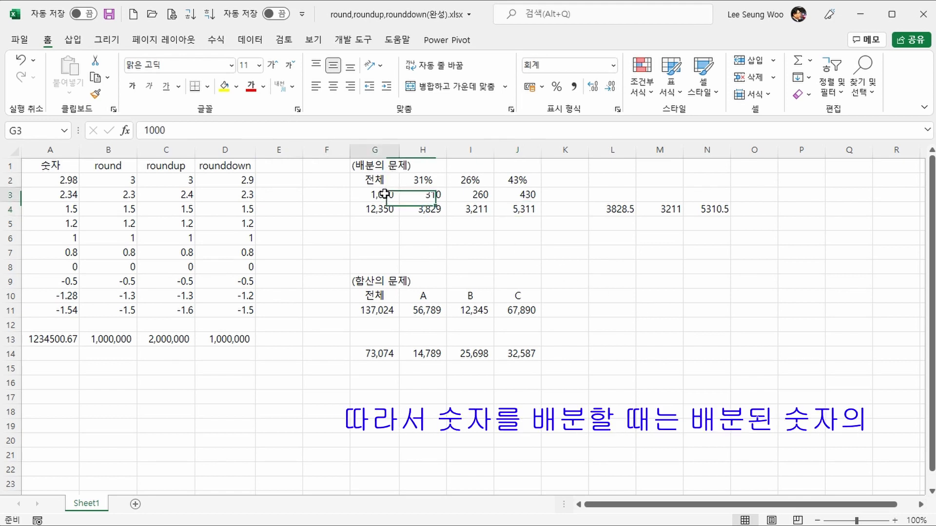
{"action": "left_click", "coordinate": [424, 194]}
{"action": "left_click", "coordinate": [492, 195]}
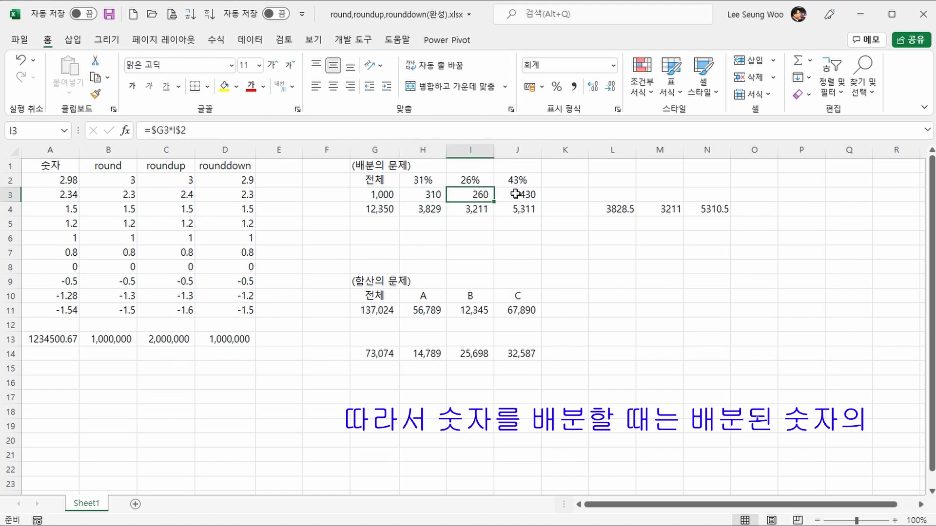
{"action": "left_click", "coordinate": [516, 194]}
{"action": "left_click", "coordinate": [483, 194]}
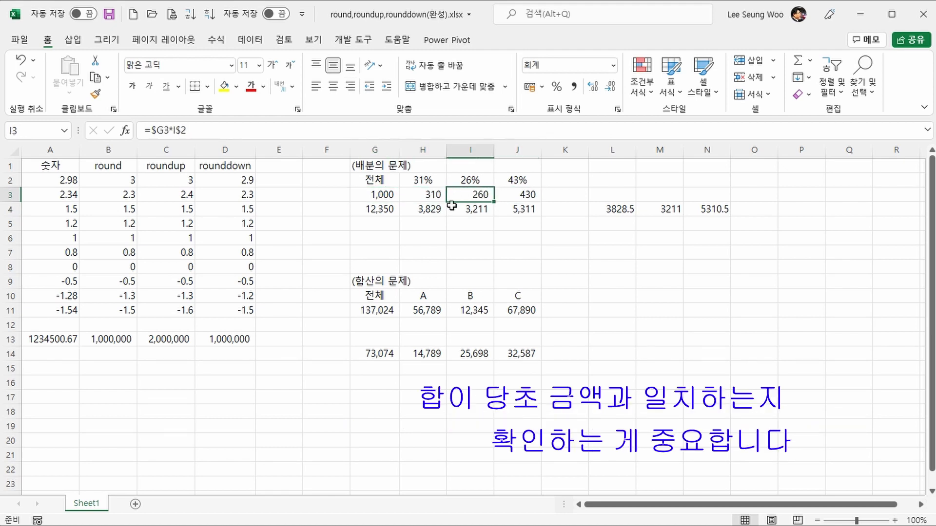
{"action": "left_click", "coordinate": [379, 194]}
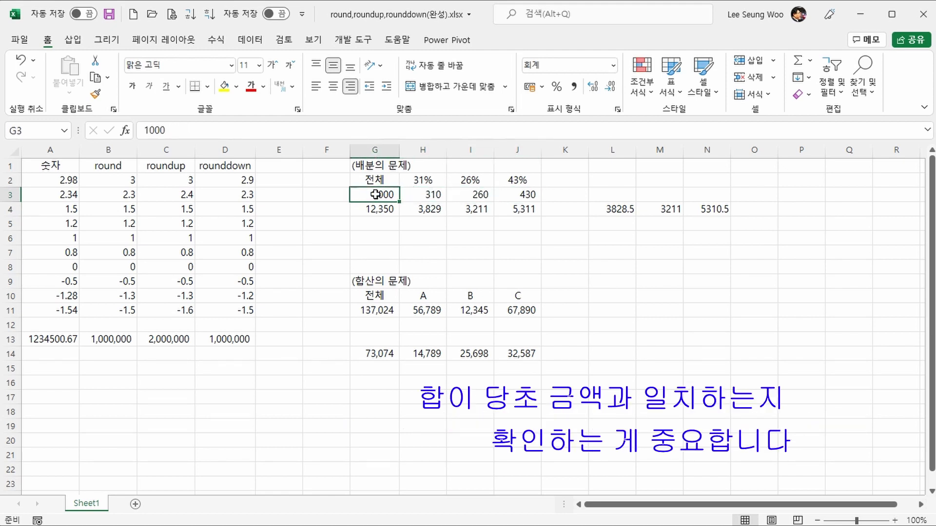
{"action": "left_click", "coordinate": [424, 194]}
{"action": "left_click", "coordinate": [467, 198]}
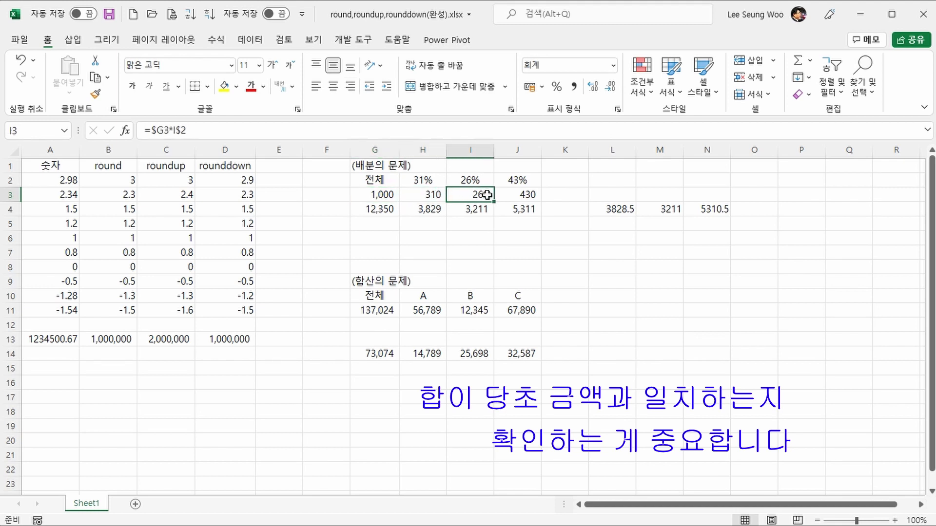
{"action": "left_click", "coordinate": [505, 195]}
Enter =SUM(H4:J4)=G4 in K4 to compare the sum of the allocated amounts with the total.
{"action": "left_click", "coordinate": [561, 208]}
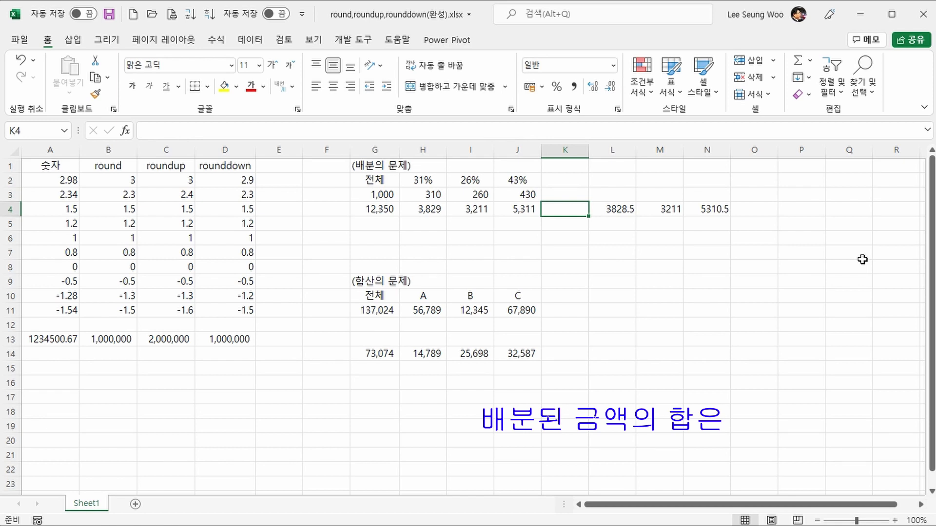
{"action": "left_click", "coordinate": [799, 62]}
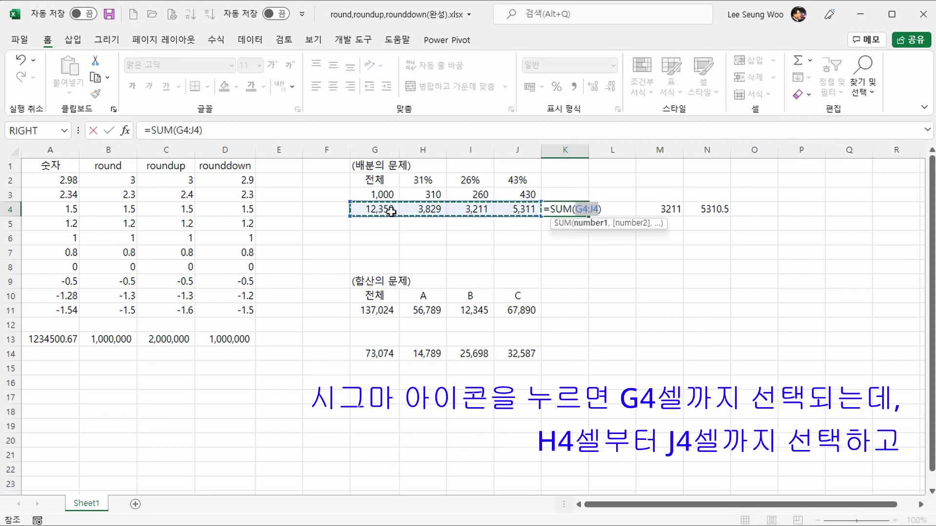
{"action": "left_click", "coordinate": [417, 208]}
{"action": "left_click_drag", "start_coordinate": [417, 209], "coordinate": [531, 210]}
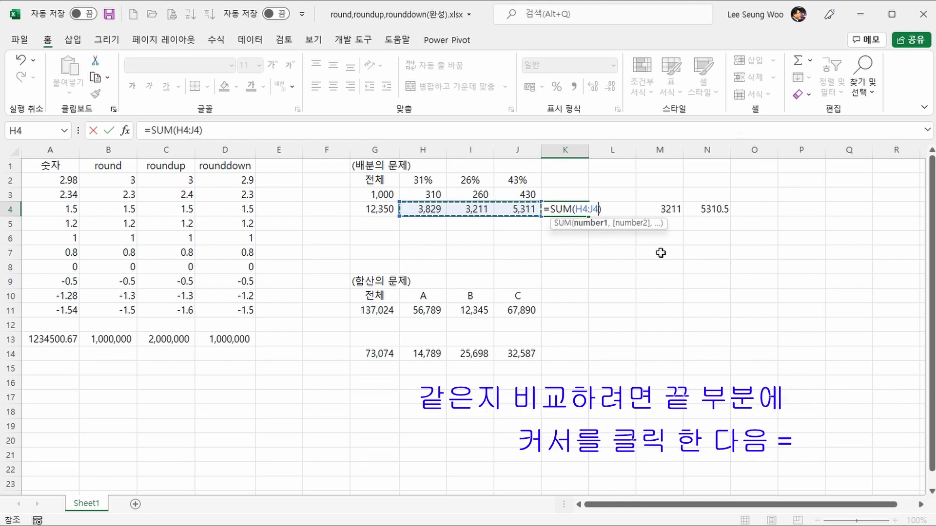
{"action": "left_click", "coordinate": [601, 208]}
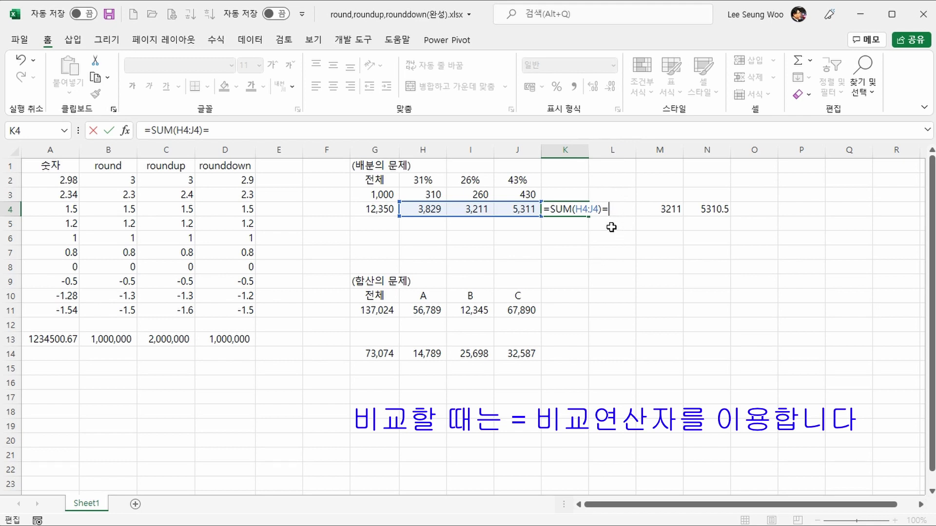
{"action": "left_click", "coordinate": [388, 205]}
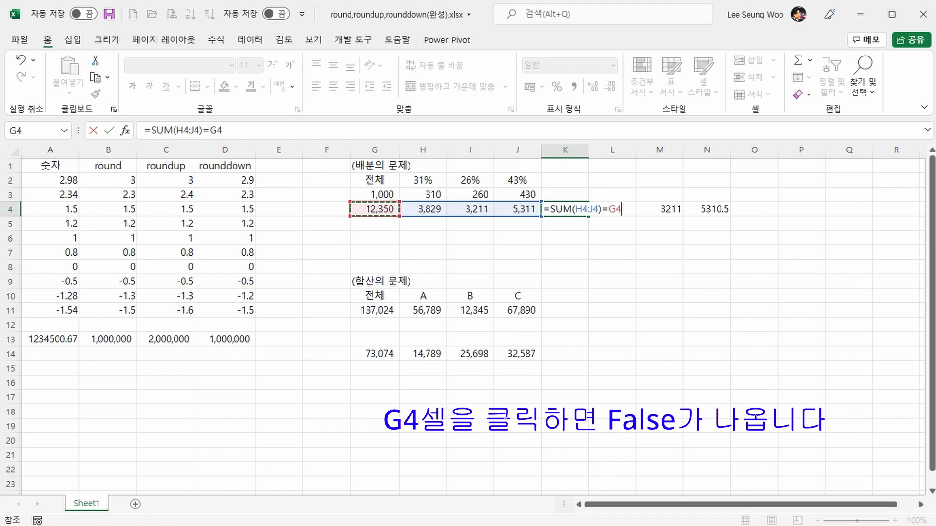
{"action": "key", "text": "Return"}
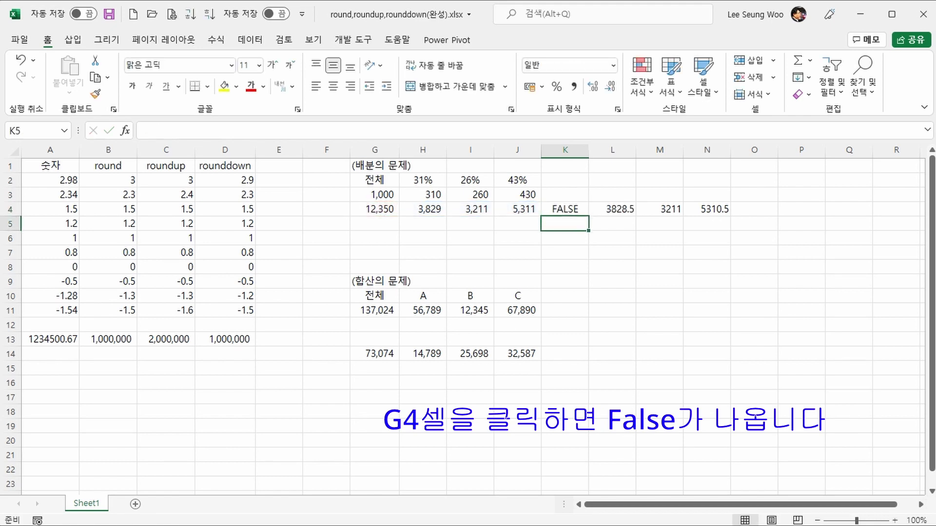
Check the comparison formula in K4 and compare the sum of H4:J4 with the total in G4.
{"action": "left_click", "coordinate": [565, 209]}
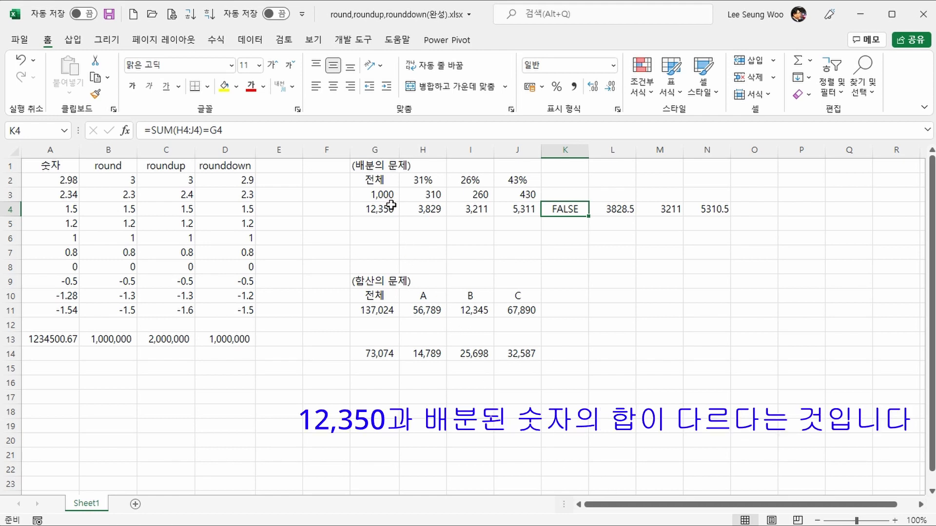
{"action": "left_click", "coordinate": [423, 203]}
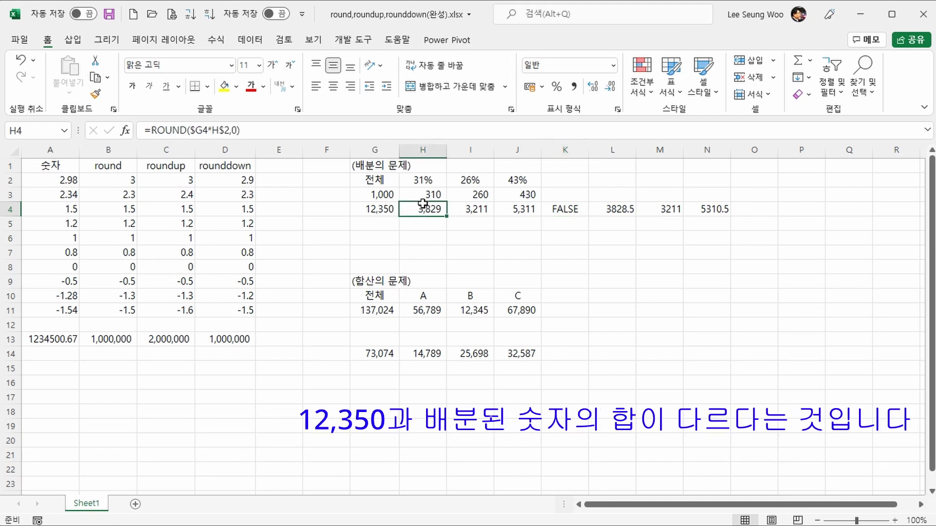
{"action": "left_click_drag", "start_coordinate": [423, 204], "coordinate": [537, 205]}
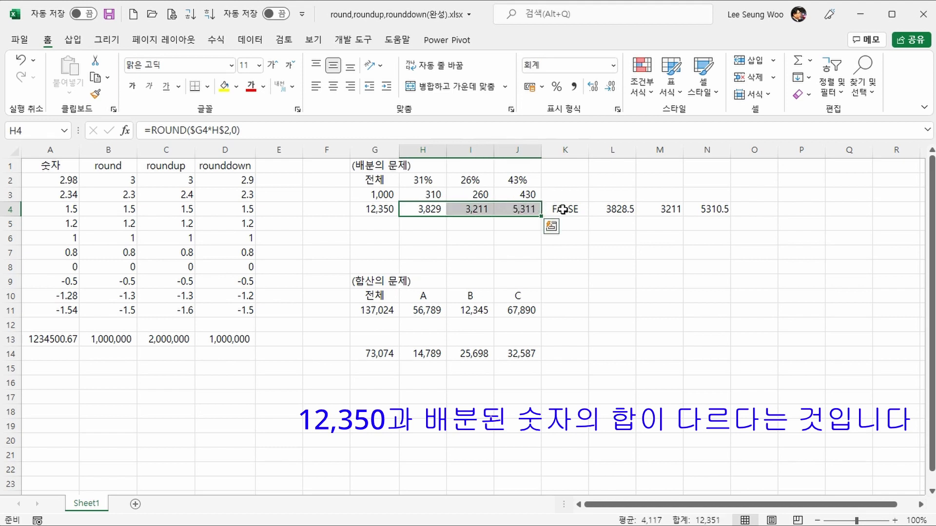
{"action": "left_click", "coordinate": [564, 209]}
{"action": "left_click", "coordinate": [475, 209]}
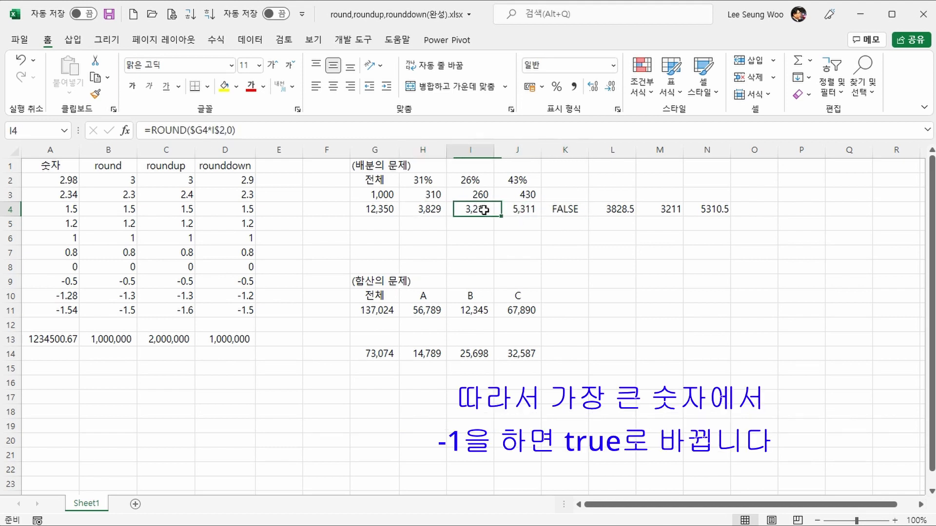
Subtract 1 from the largest allocated amount, changing J4 to =ROUND($G4*J$2,0)-1, and recheck the comparison in K4.
{"action": "left_click", "coordinate": [530, 210]}
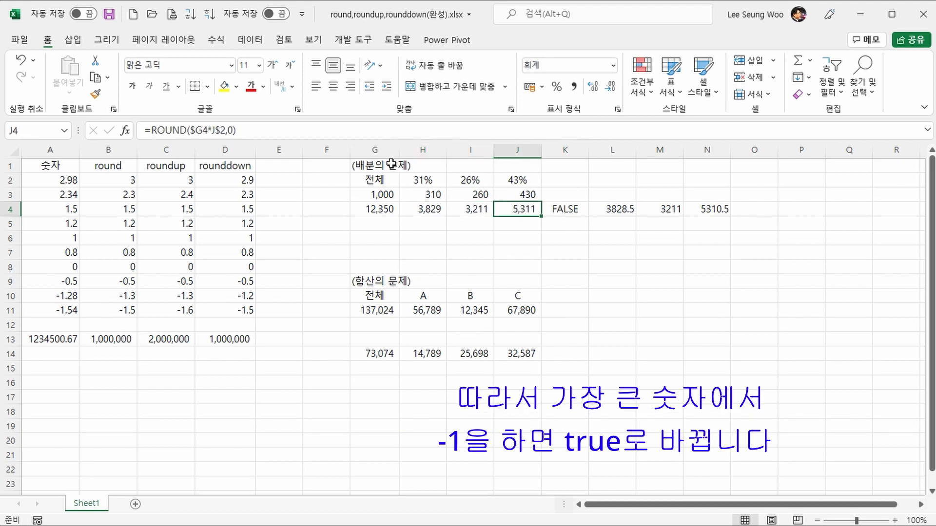
{"action": "left_click", "coordinate": [353, 132]}
{"action": "type", "text": "-1"}
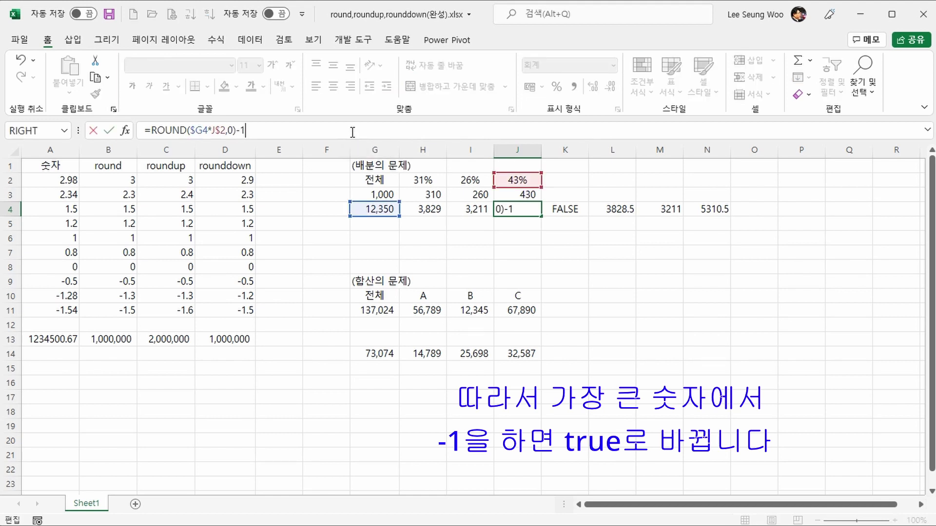
{"action": "key", "text": "Return"}
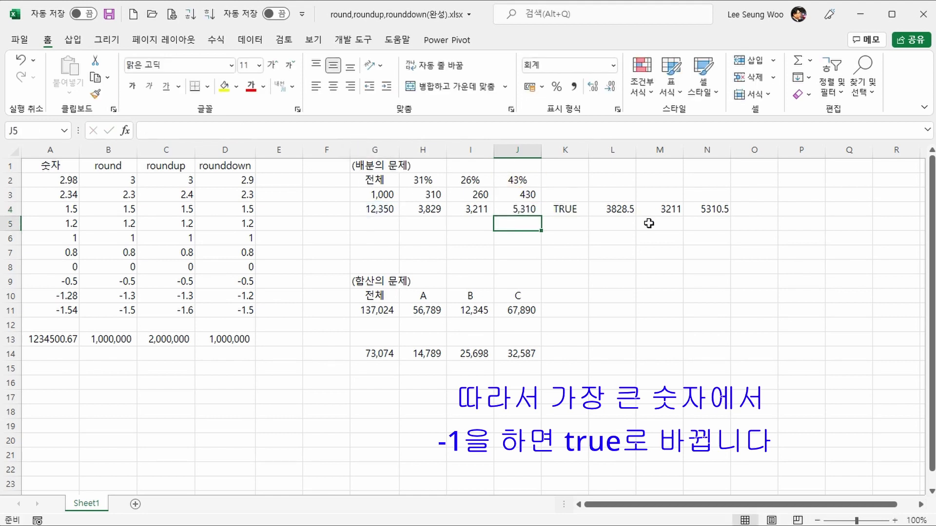
{"action": "left_click", "coordinate": [563, 207]}
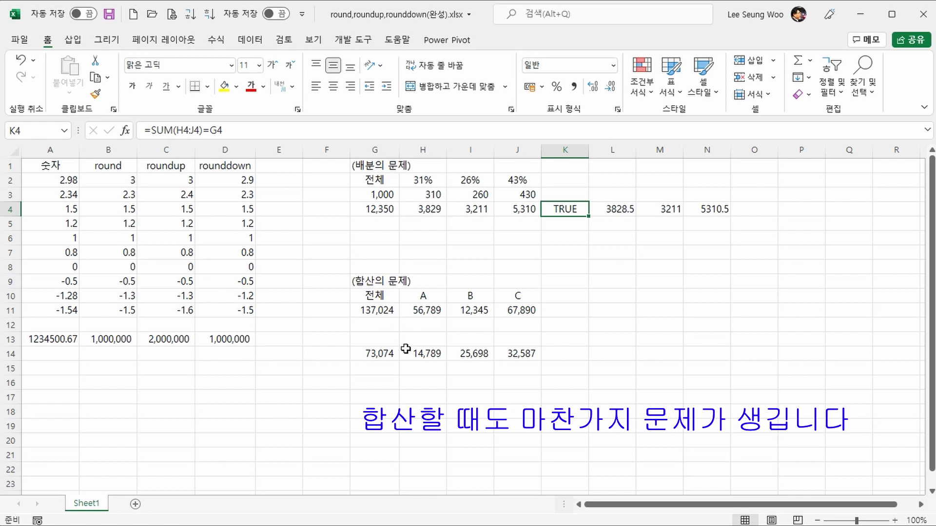
Examine the amounts for A, B and C in H11:J11.
{"action": "left_click", "coordinate": [431, 311]}
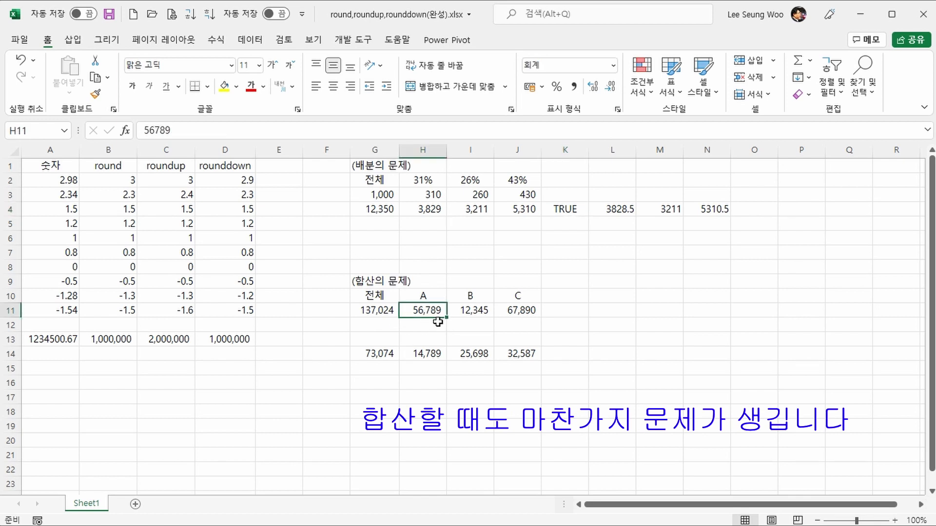
{"action": "left_click", "coordinate": [471, 311]}
{"action": "left_click", "coordinate": [520, 312]}
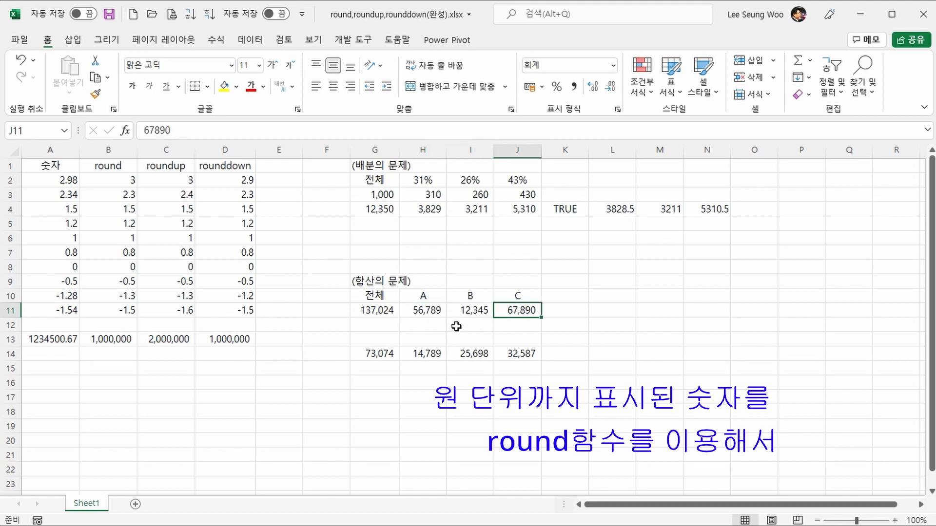
Round the A amount to thousands in H12 with =ROUND(H11,-3) and fill the formula across to J12.
{"action": "left_click", "coordinate": [436, 325]}
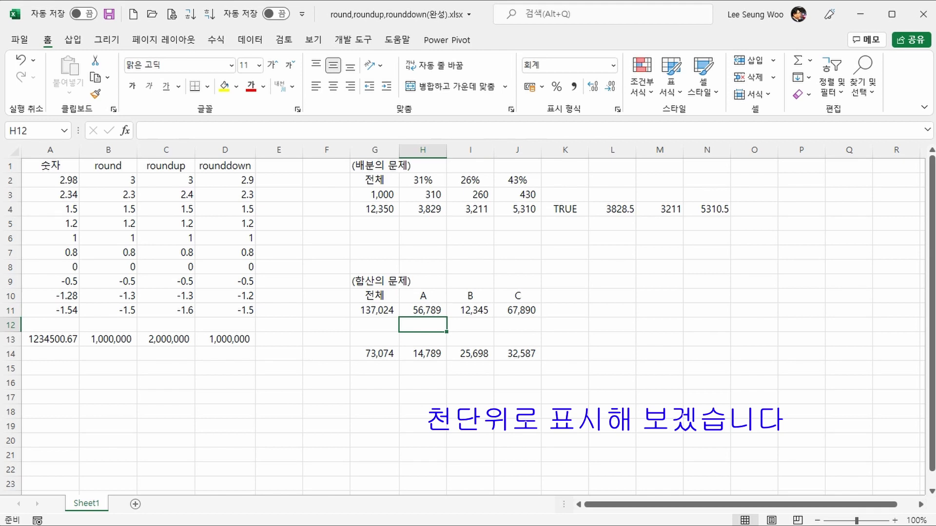
{"action": "type", "text": "=rou"}
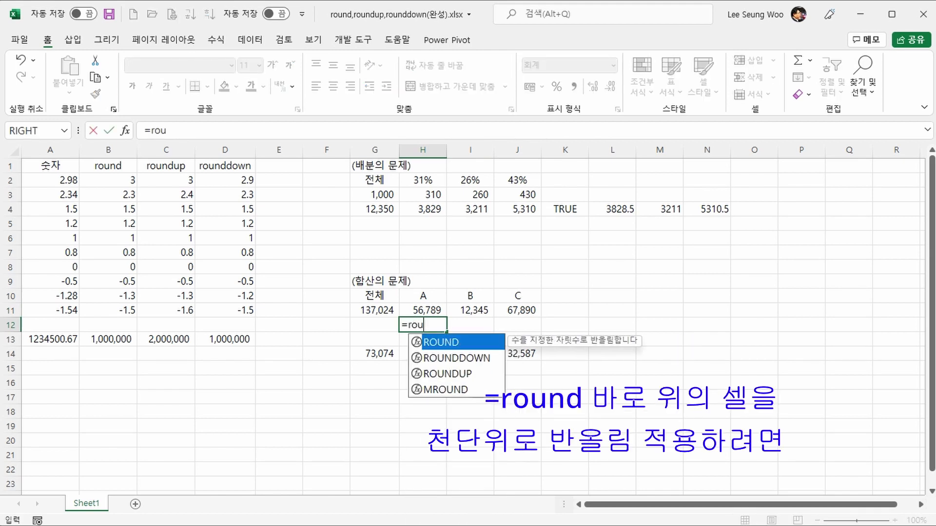
{"action": "key", "text": "Tab"}
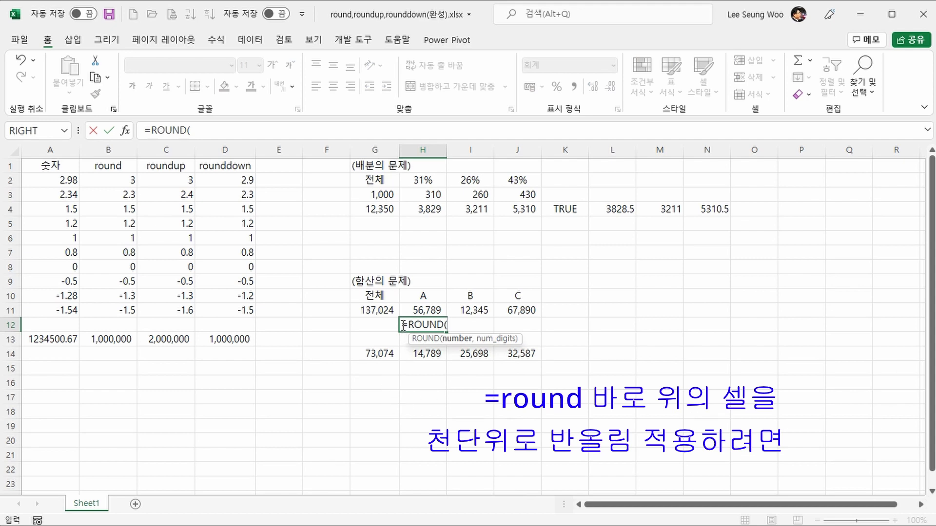
{"action": "left_click", "coordinate": [412, 311]}
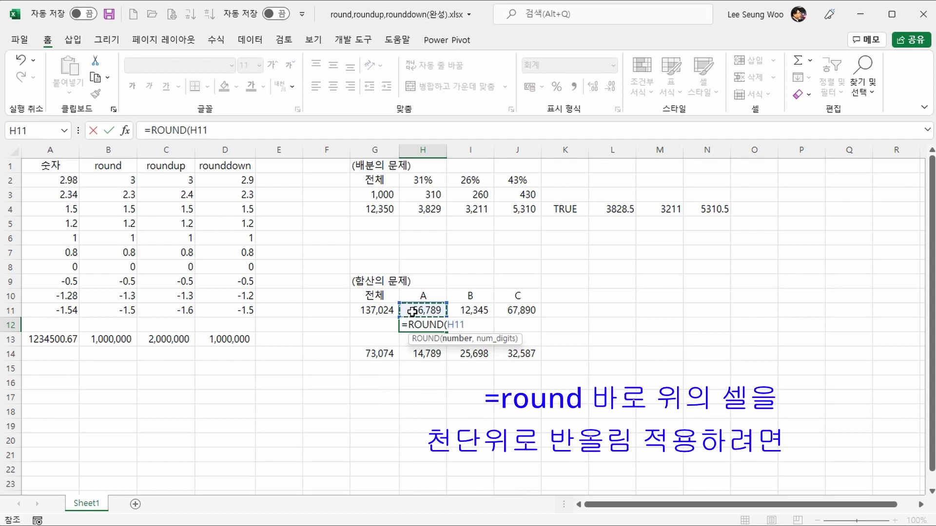
{"action": "type", "text": ","}
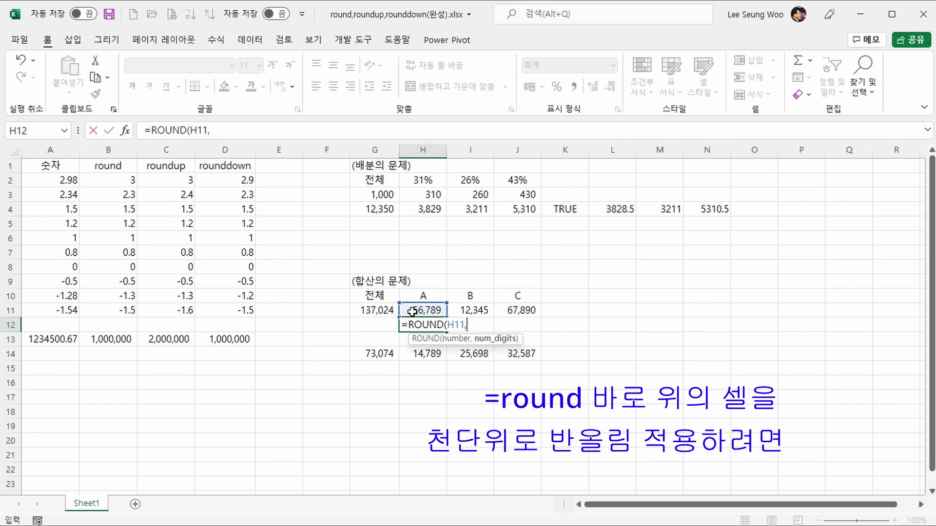
{"action": "type", "text": "-3"}
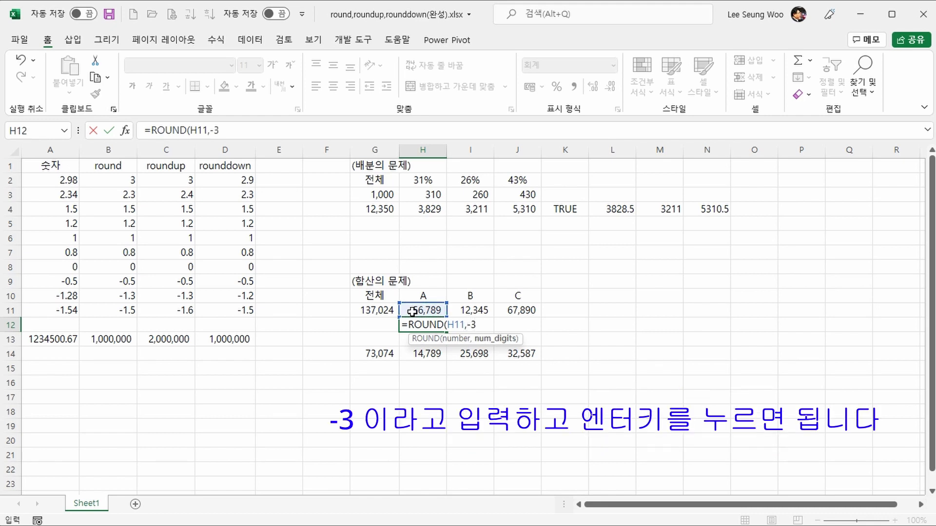
{"action": "type", "text": ")"}
{"action": "key", "text": "Return"}
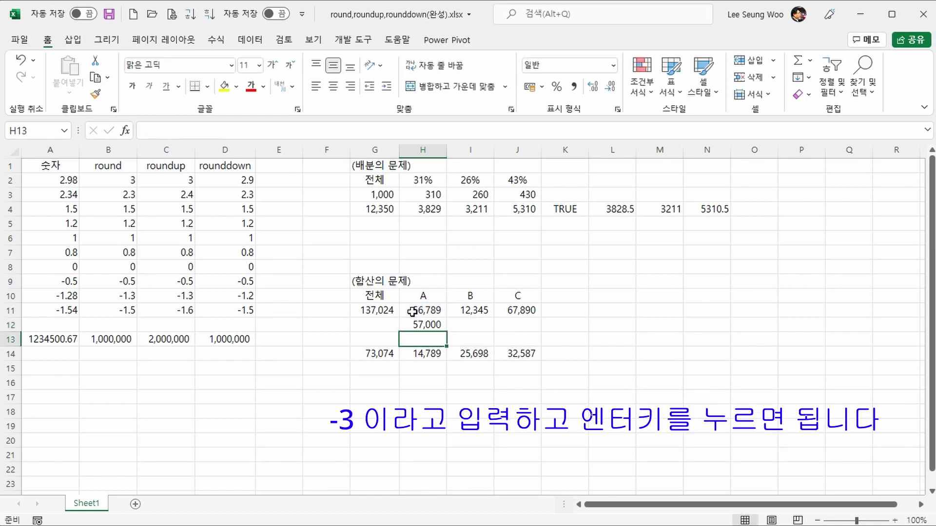
{"action": "key", "text": "Up"}
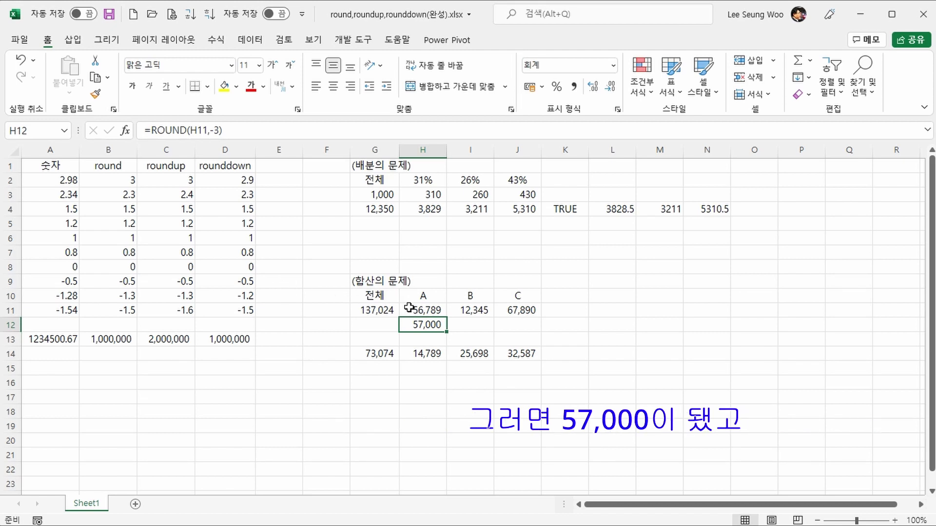
{"action": "left_click_drag", "start_coordinate": [450, 333], "coordinate": [527, 326]}
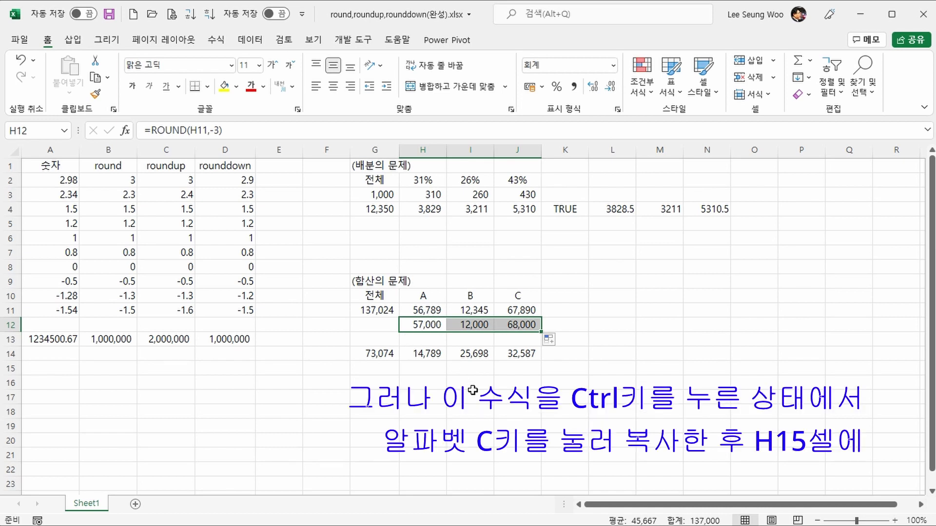
Copy the rounding formulas in H12:J12 and paste them starting at H15.
{"action": "key", "text": "ctrl+c"}
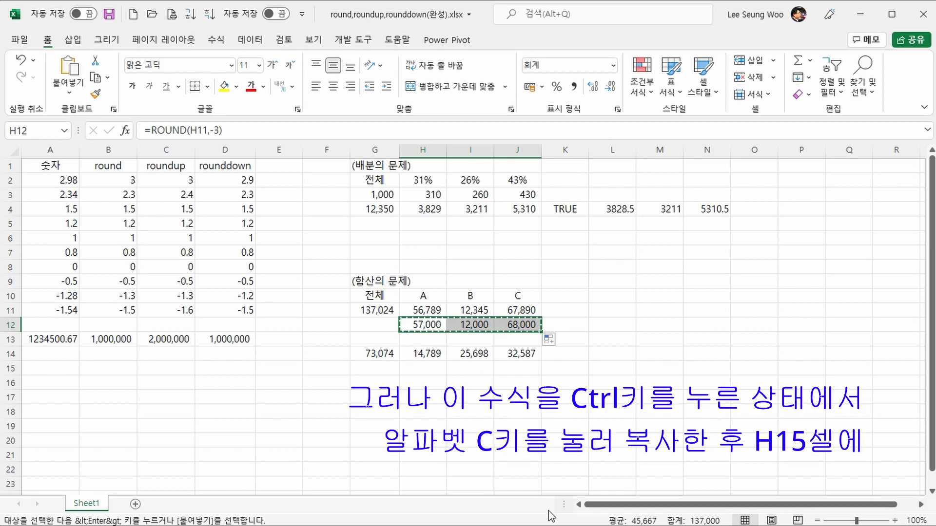
{"action": "left_click", "coordinate": [438, 367]}
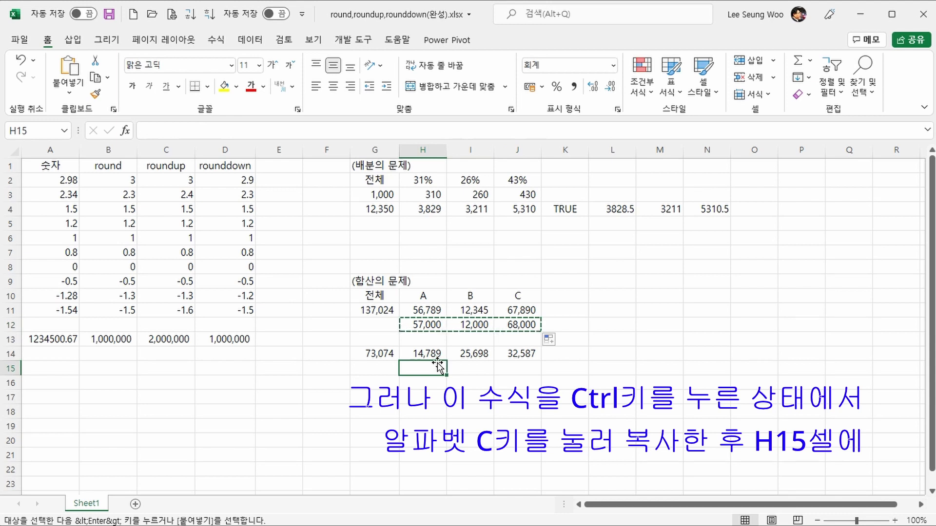
{"action": "right_click", "coordinate": [439, 366]}
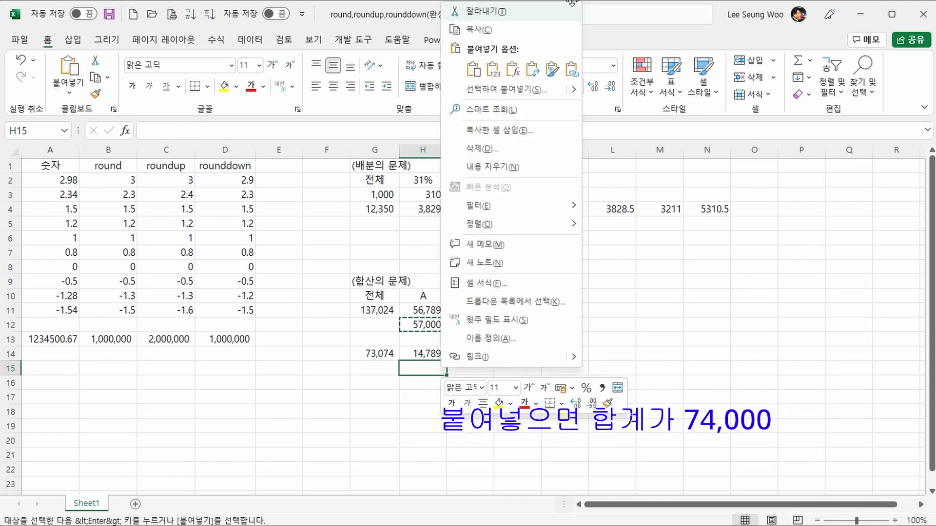
{"action": "left_click", "coordinate": [474, 69]}
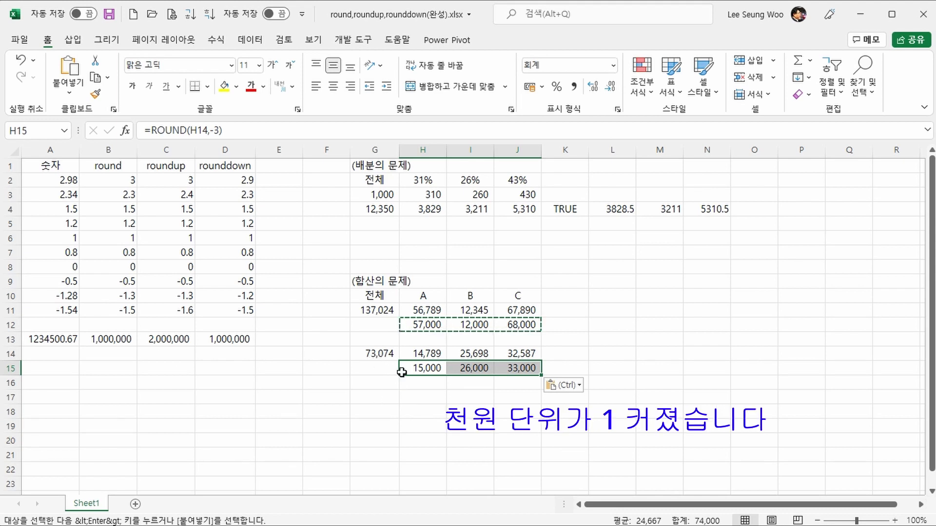
Compare the total in G14 with the sum of the rounded amounts in H15:J15, and clear the copy selection.
{"action": "key", "text": "Left"}
{"action": "key", "text": "Up"}
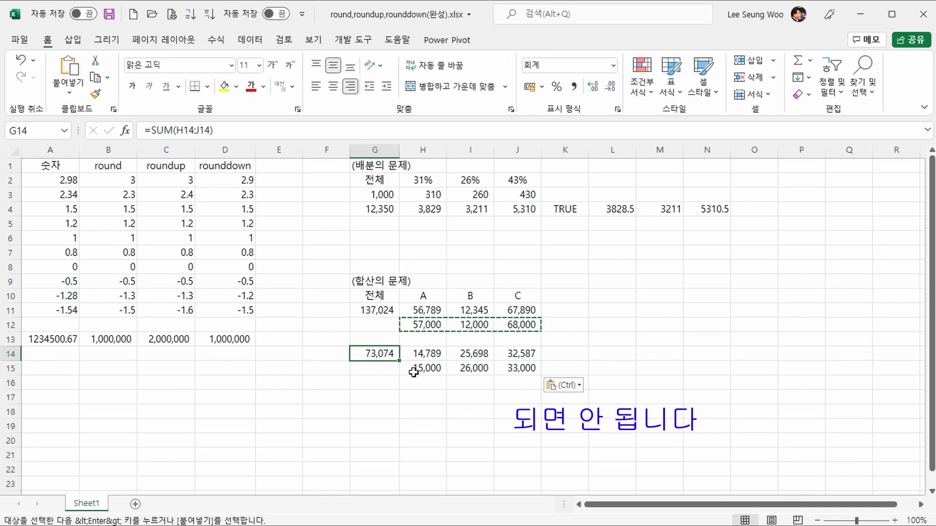
{"action": "left_click_drag", "start_coordinate": [413, 373], "coordinate": [519, 369]}
{"action": "key", "text": "Escape"}
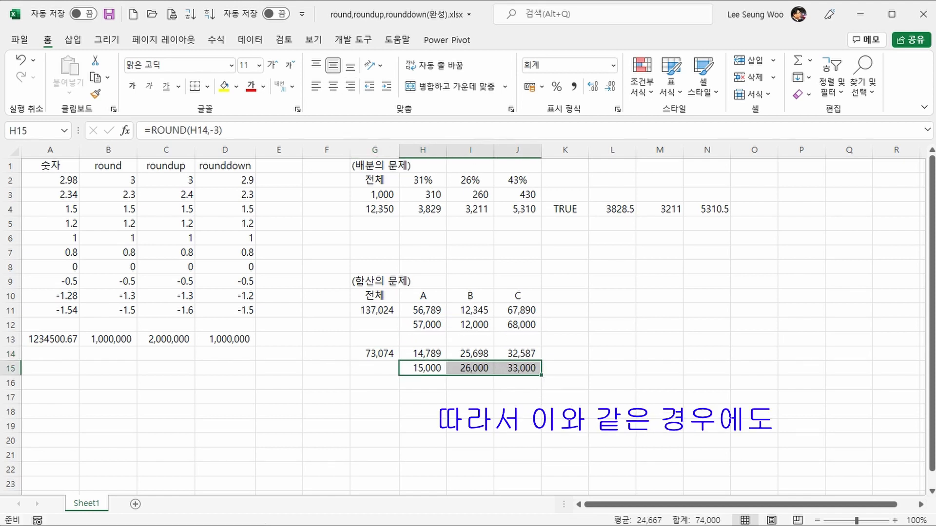
Subtract 1000 from the largest rounded amount, changing J15 to =ROUND(J14,-3)-1000, and check the sum of H15:J15.
{"action": "left_click", "coordinate": [512, 368]}
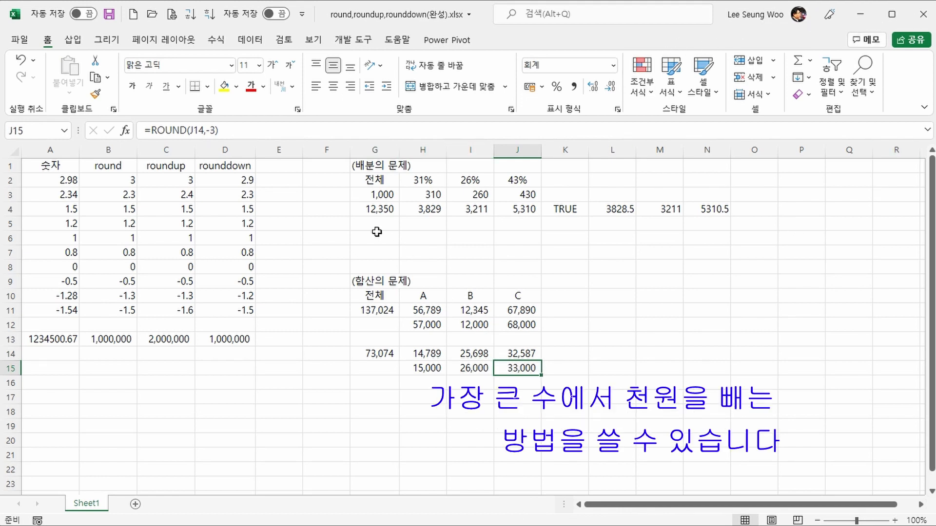
{"action": "left_click", "coordinate": [302, 130]}
{"action": "type", "text": "-100"}
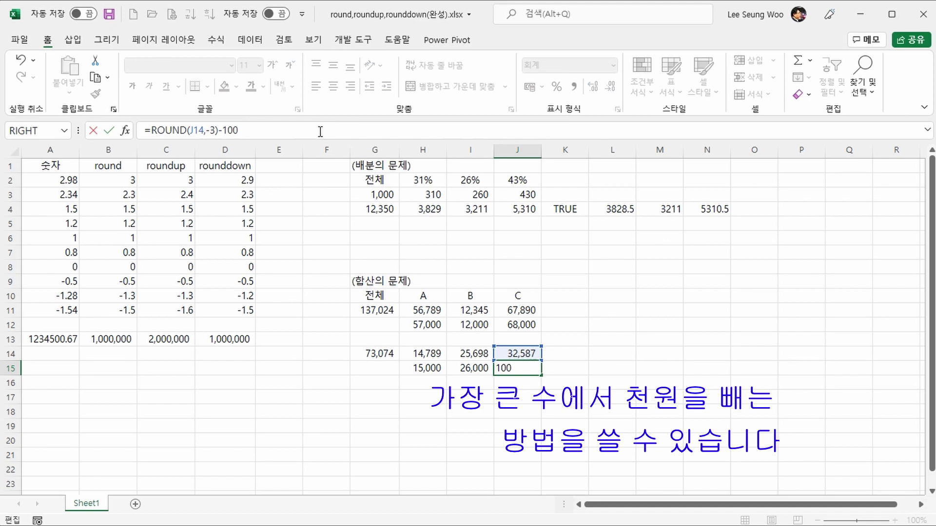
{"action": "type", "text": "0"}
{"action": "key", "text": "Return"}
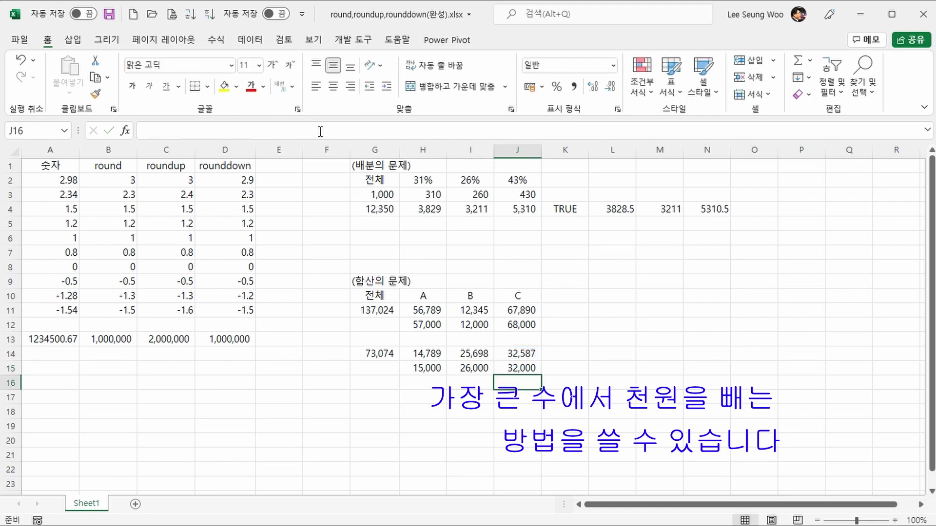
{"action": "left_click_drag", "start_coordinate": [420, 367], "coordinate": [508, 369]}
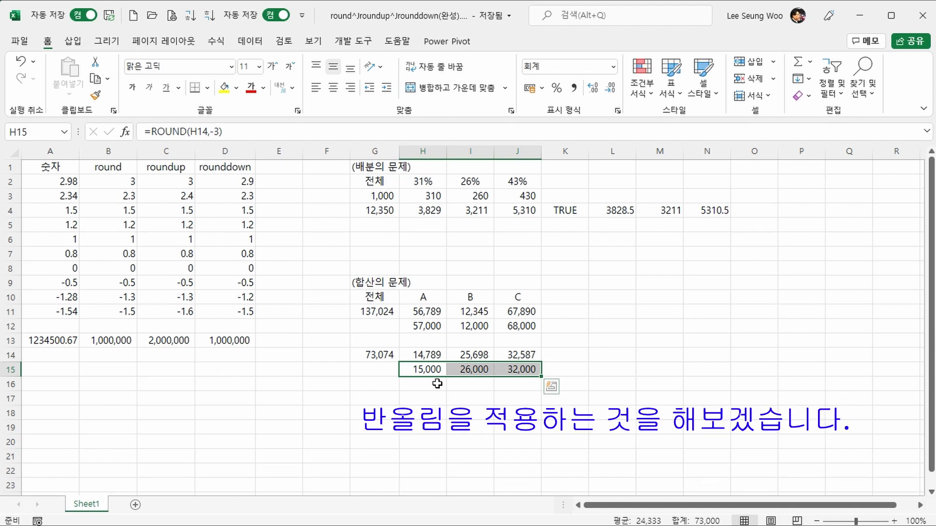
Enter =ROUND(H14/1000,0) in H16 to show the A amount in thousands, rounded to a whole number.
{"action": "left_click", "coordinate": [437, 384]}
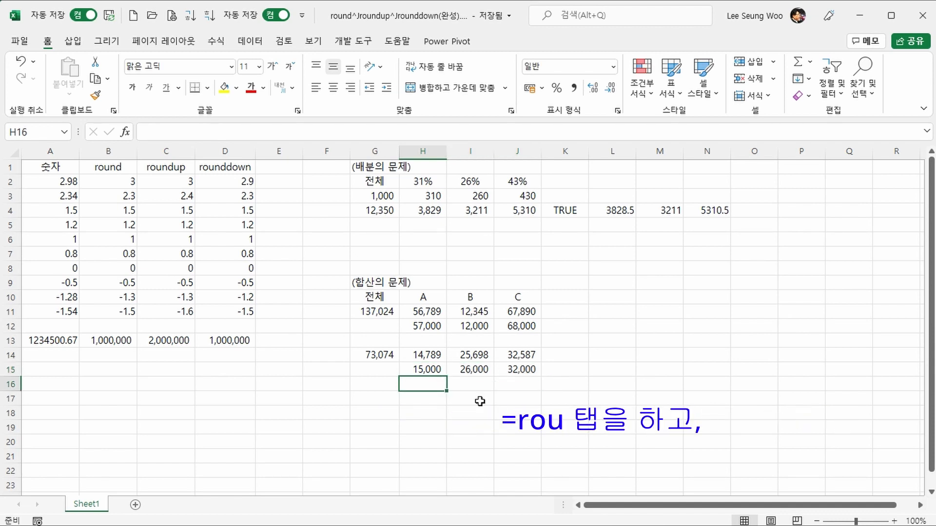
{"action": "type", "text": "=roun"}
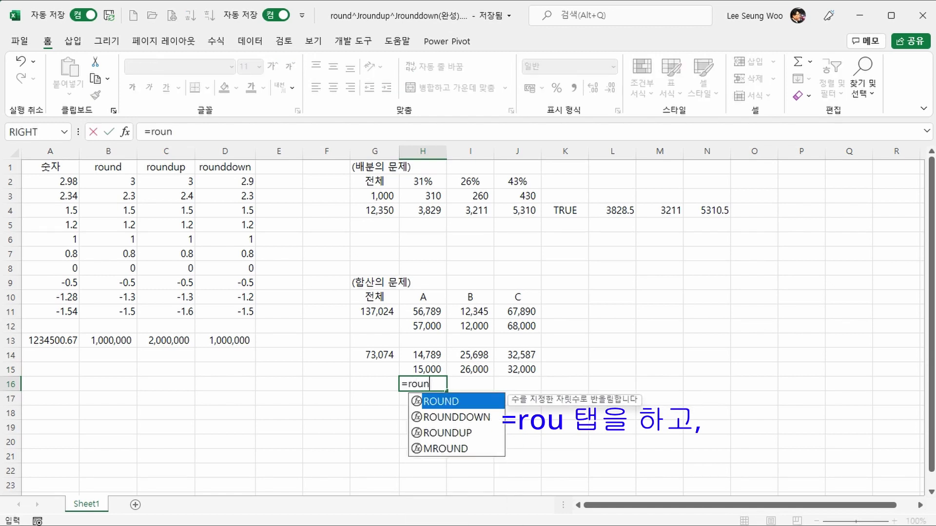
{"action": "key", "text": "Tab"}
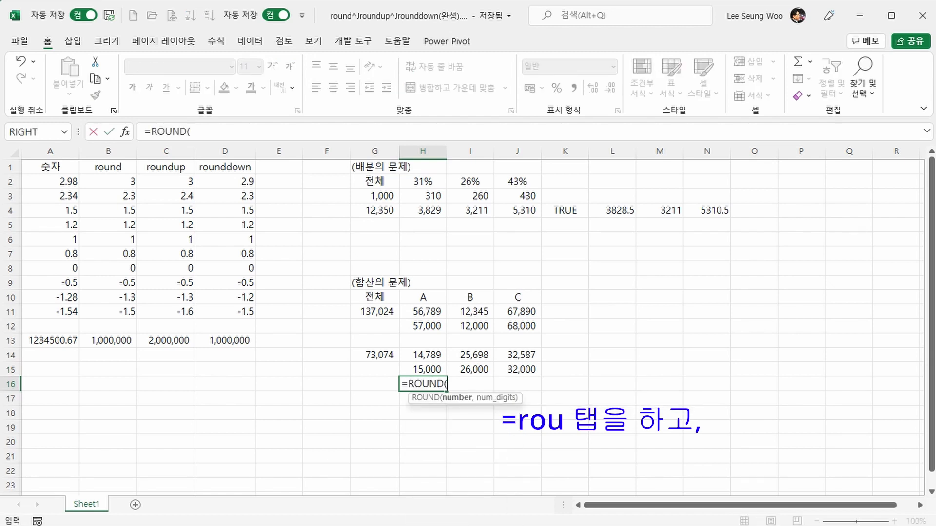
{"action": "left_click", "coordinate": [423, 355]}
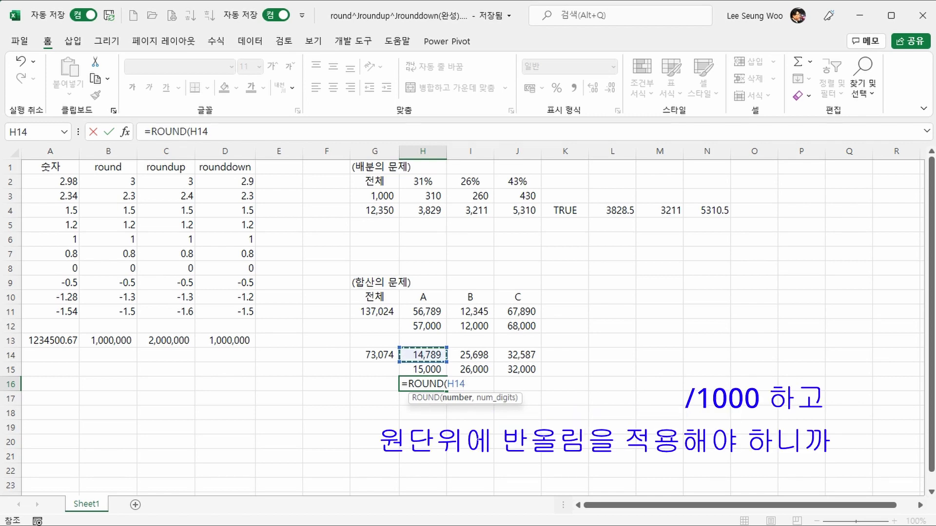
{"action": "type", "text": "/1000"}
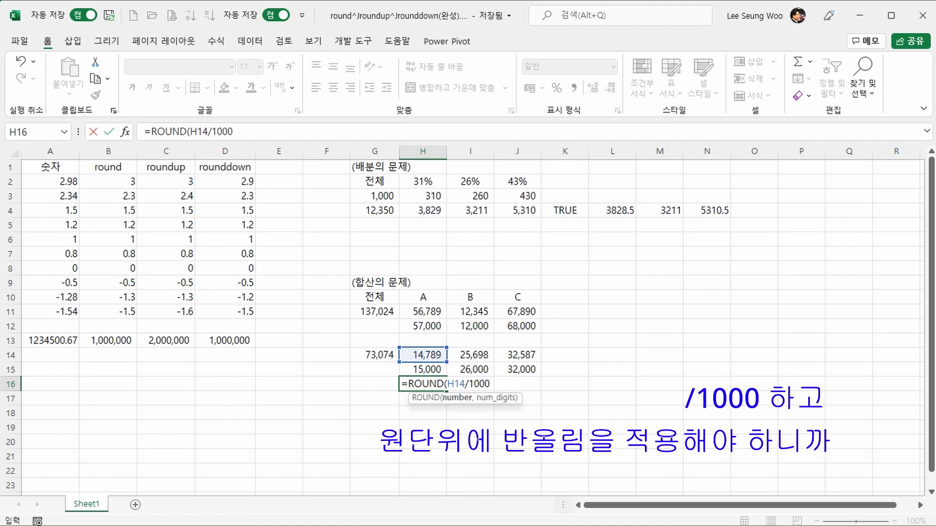
{"action": "type", "text": ",0"}
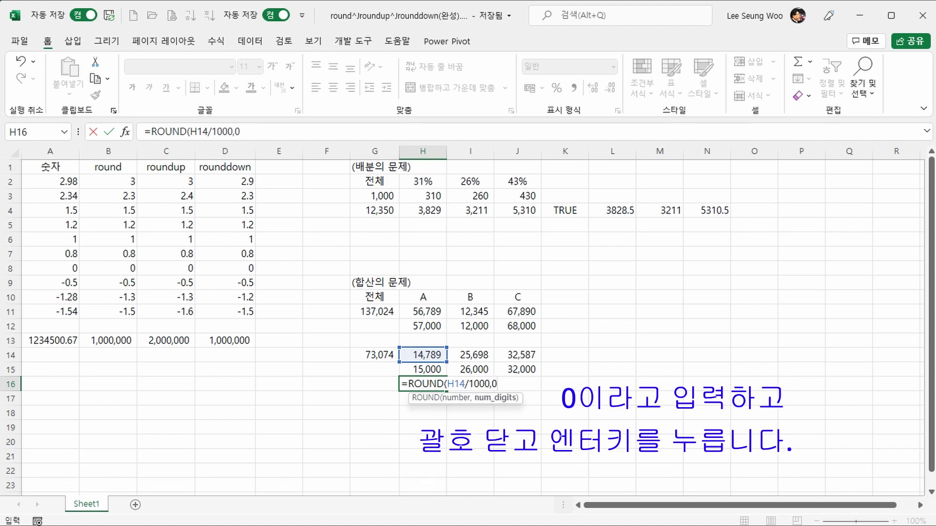
{"action": "type", "text": ")"}
{"action": "key", "text": "Return"}
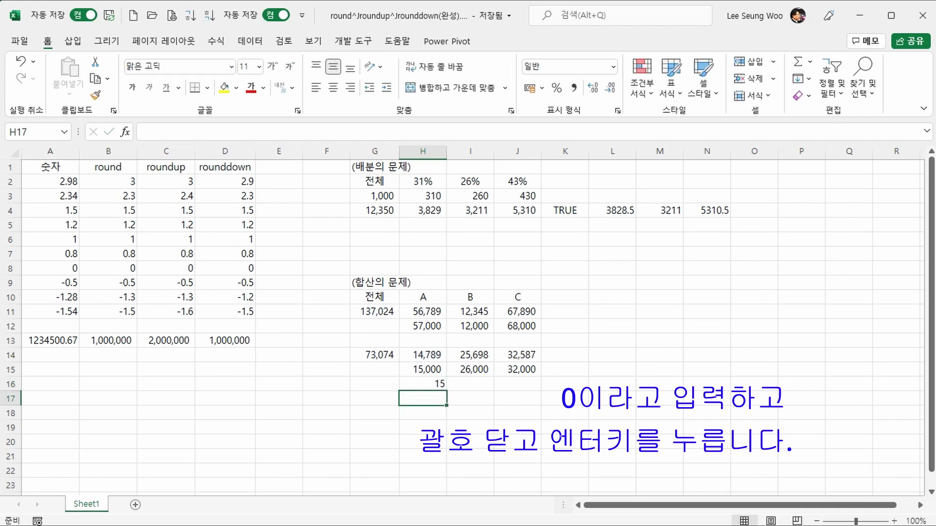
Fill the H16 rounding formula across to J16 and check the copied results in I16 and J16.
{"action": "left_click", "coordinate": [423, 384]}
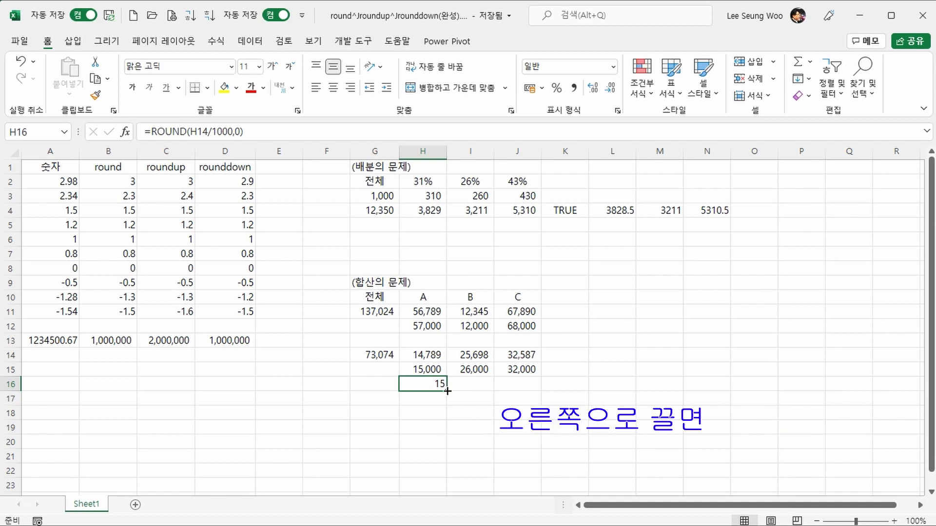
{"action": "left_click_drag", "start_coordinate": [446, 391], "coordinate": [526, 392]}
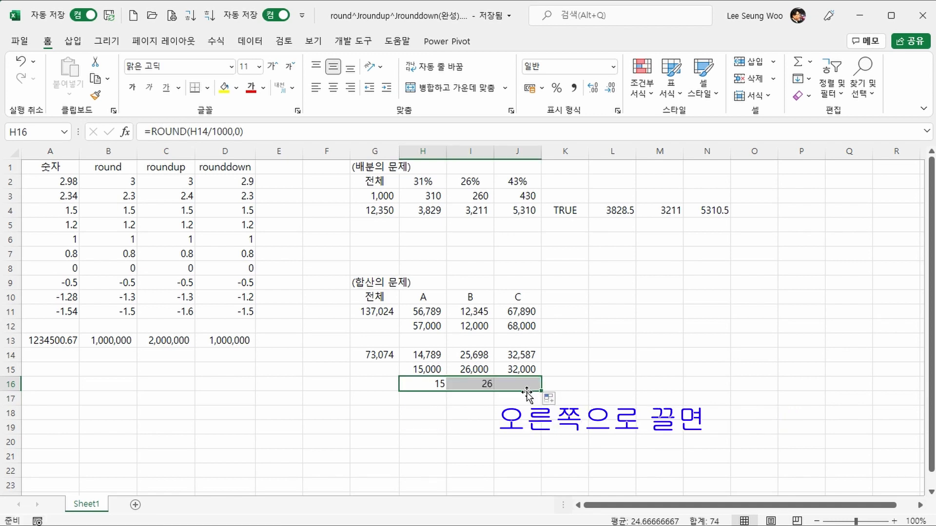
{"action": "left_click", "coordinate": [479, 384]}
{"action": "left_click", "coordinate": [533, 382]}
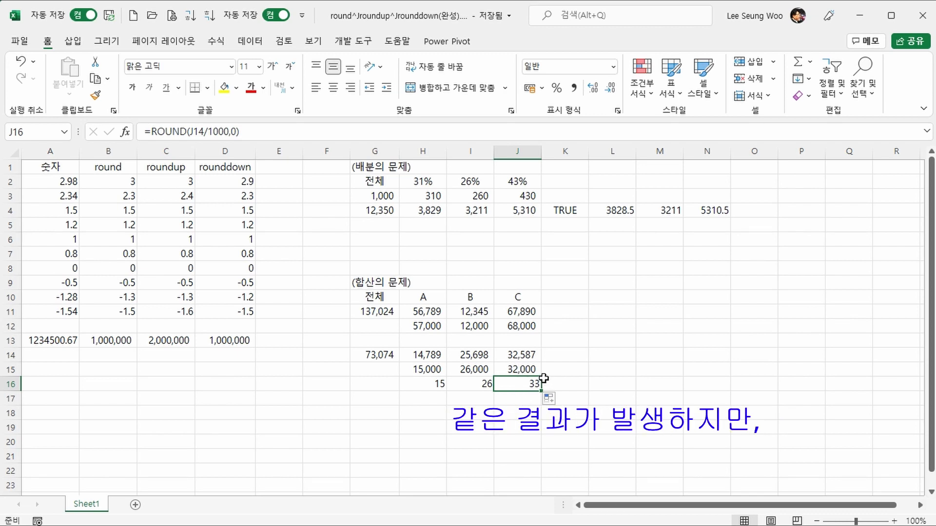
Change the B amount in I14 to 25598.
{"action": "left_click", "coordinate": [480, 355]}
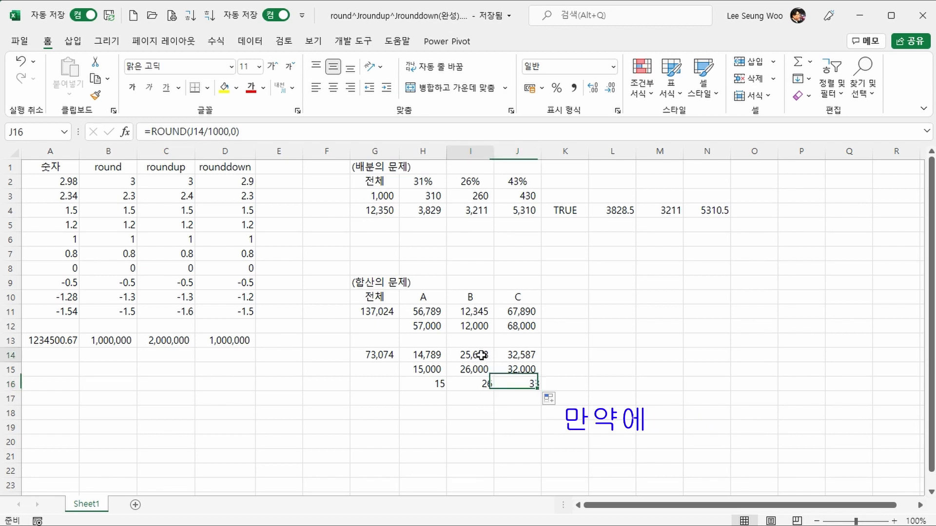
{"action": "left_click", "coordinate": [160, 132]}
{"action": "key", "text": "BackSpace"}
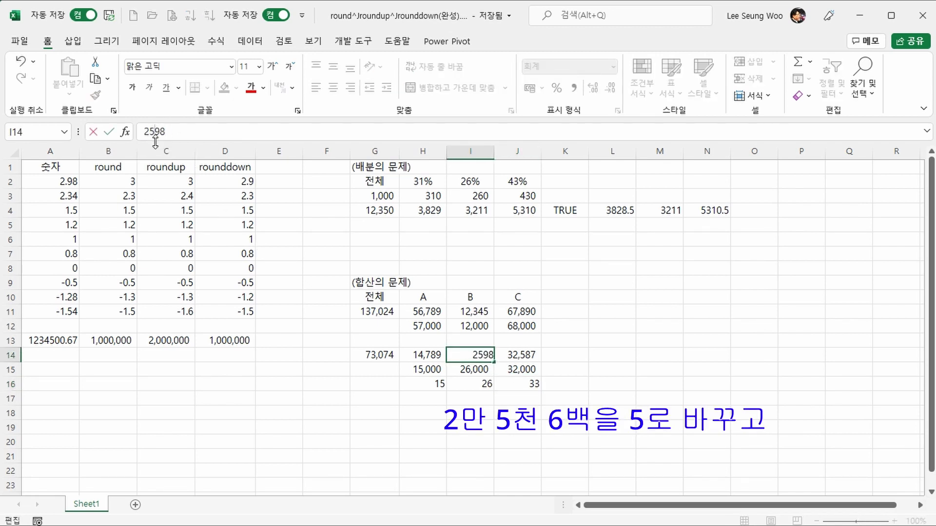
{"action": "type", "text": "5"}
{"action": "key", "text": "Return"}
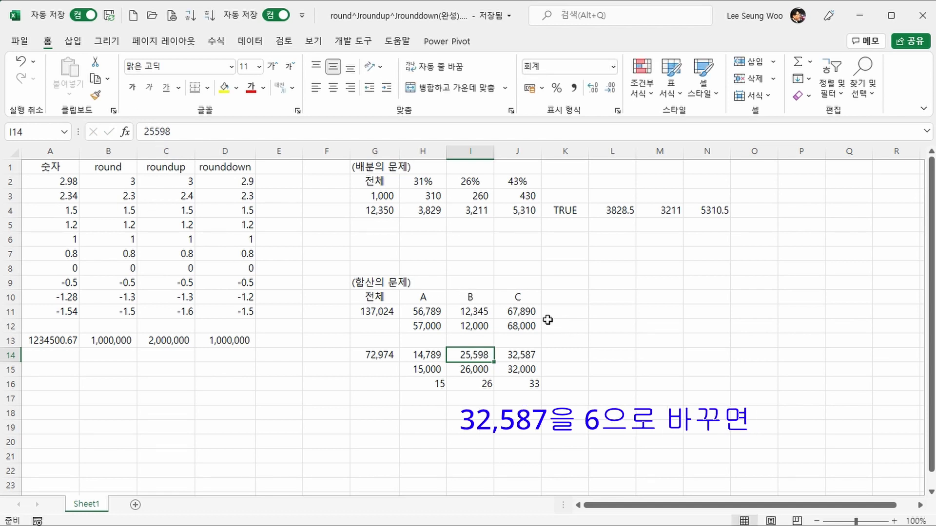
Change the C amount in J14 to 32687.
{"action": "left_click", "coordinate": [520, 354]}
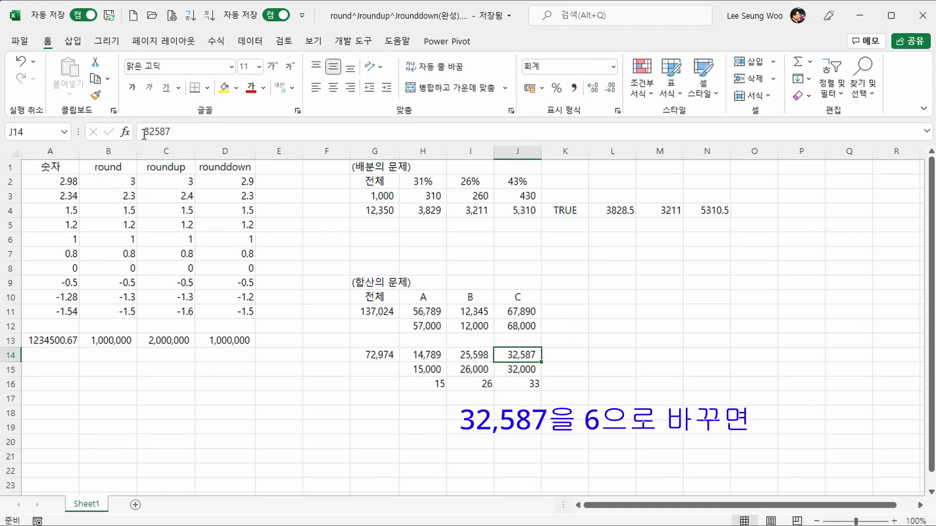
{"action": "left_click", "coordinate": [164, 133]}
{"action": "key", "text": "BackSpace"}
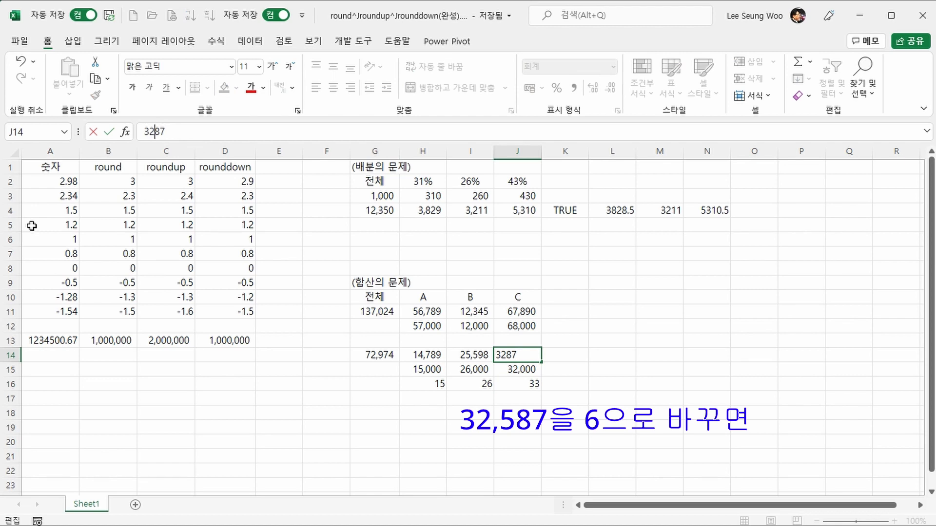
{"action": "type", "text": "6"}
{"action": "key", "text": "Return"}
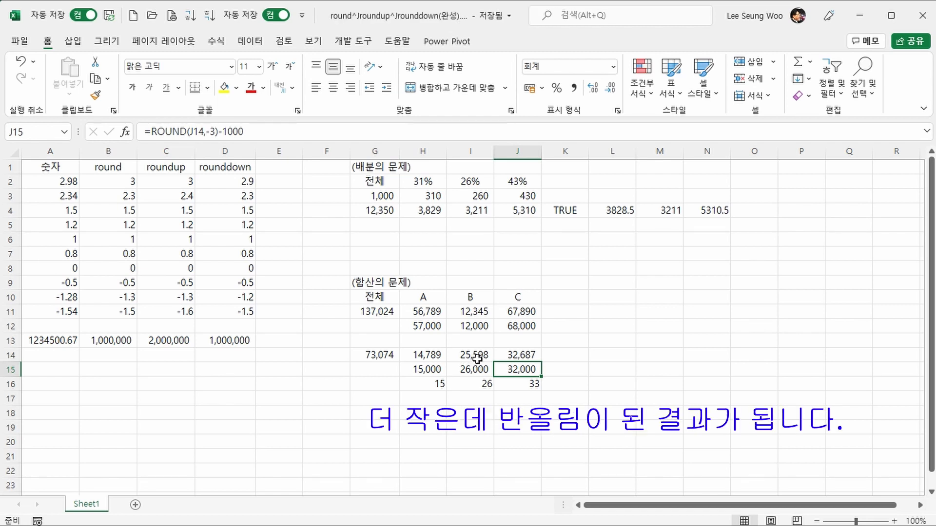
Subtract 1 from the rounded B amount by changing I16 to =ROUND(I14/1000,0)-1.
{"action": "left_click", "coordinate": [504, 386]}
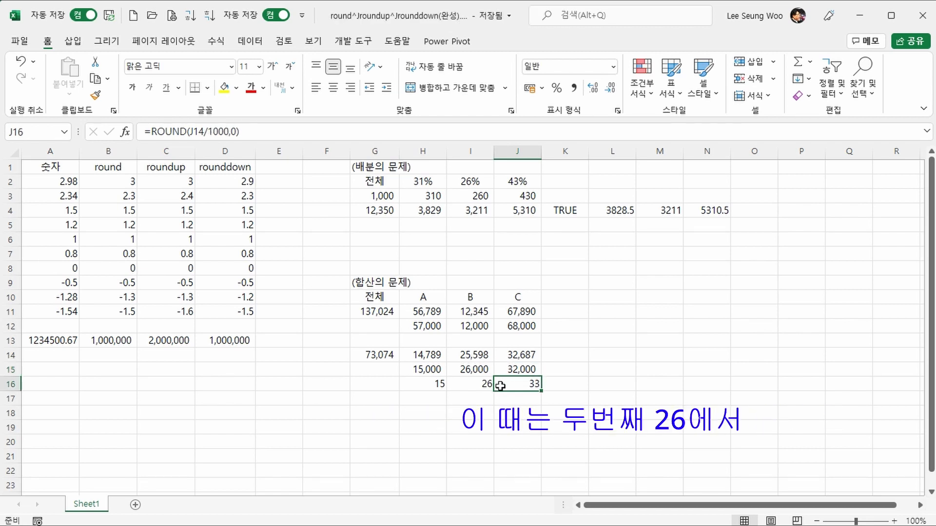
{"action": "left_click", "coordinate": [460, 380]}
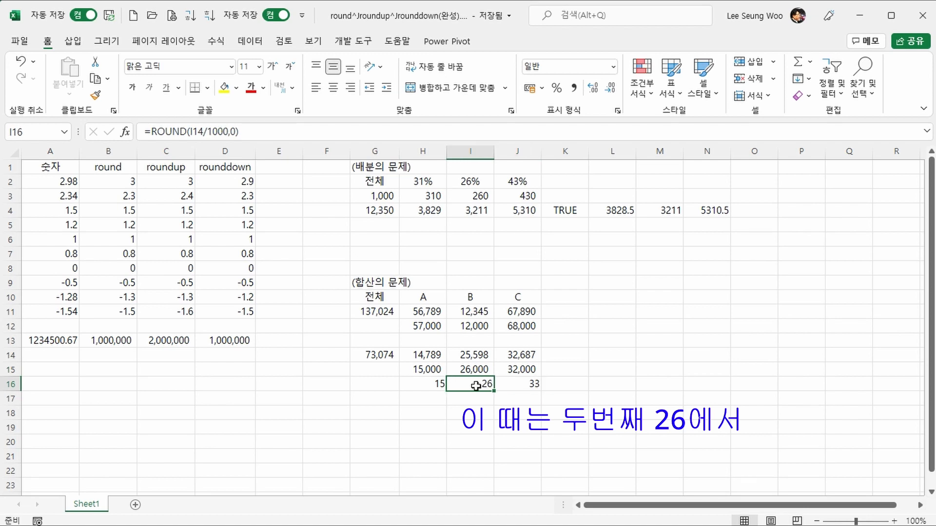
{"action": "left_click", "coordinate": [290, 133]}
{"action": "type", "text": "-1"}
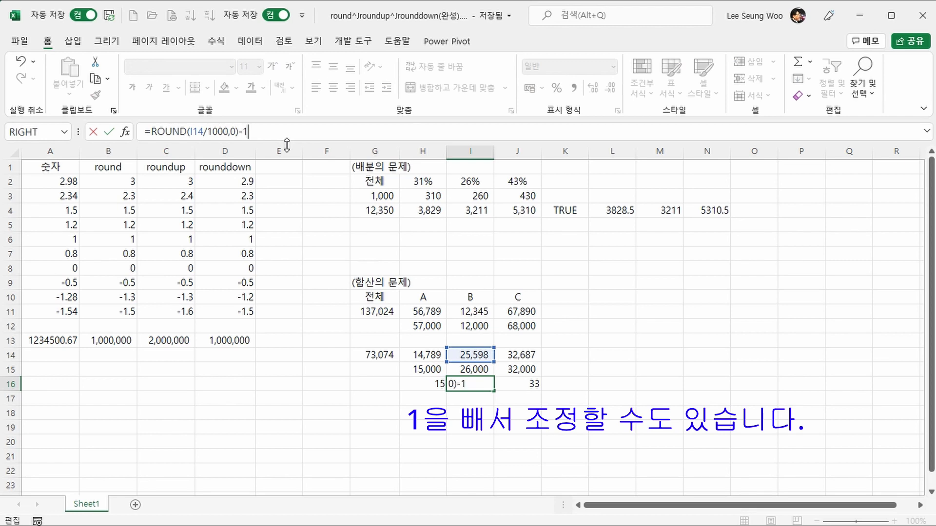
{"action": "key", "text": "Return"}
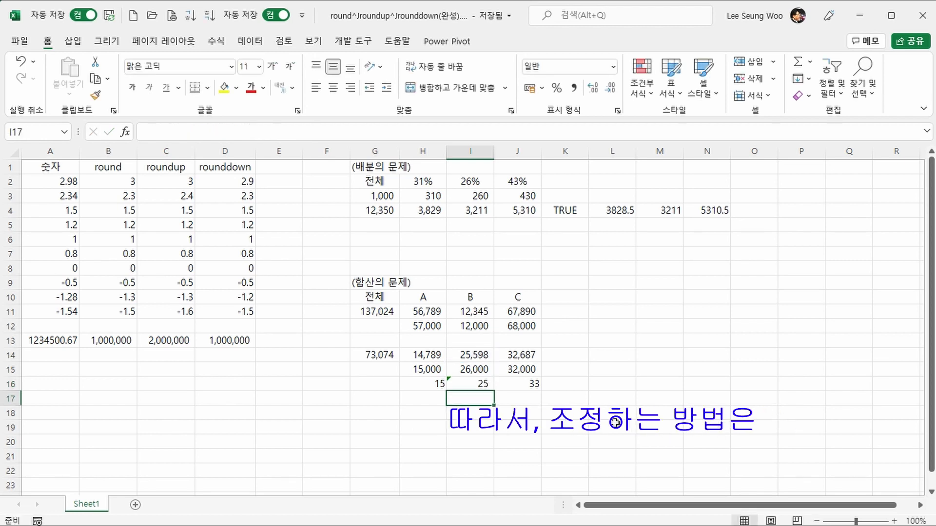